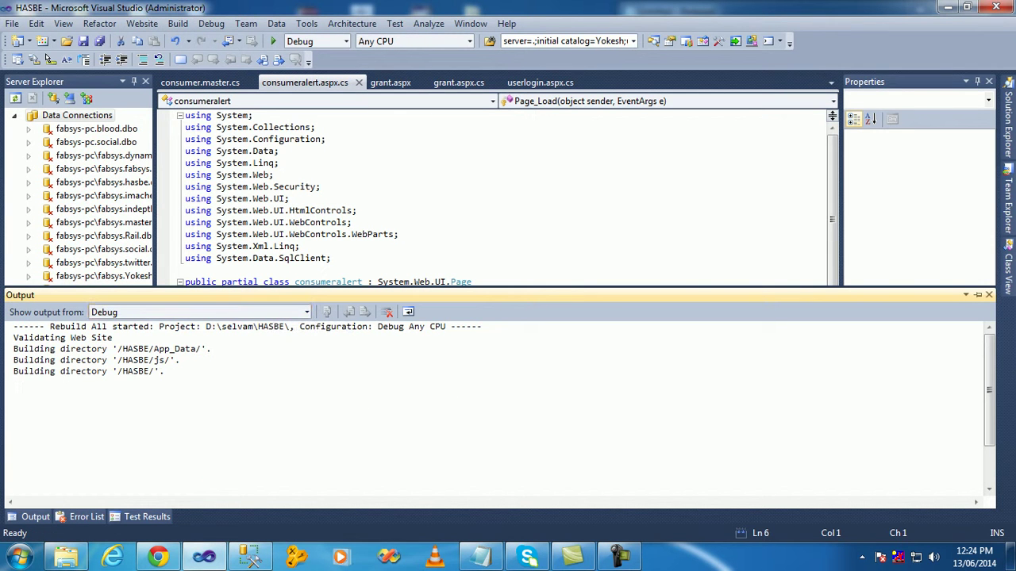
- Confirm the rebuild result of 1 succeeded, 0 failed, then launch the HASBE site in Chrome
drag(135, 479, 207, 479)
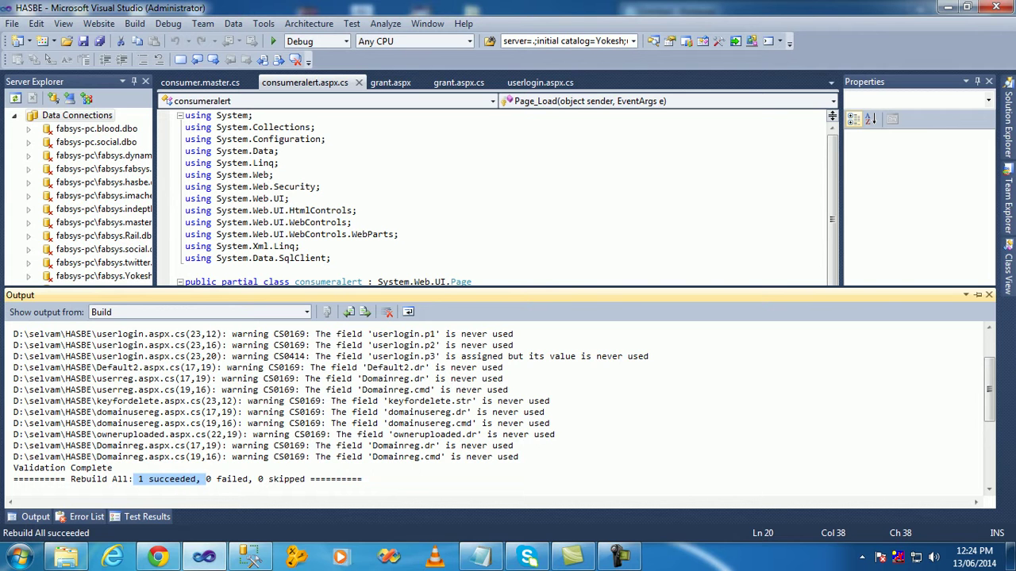
click(273, 41)
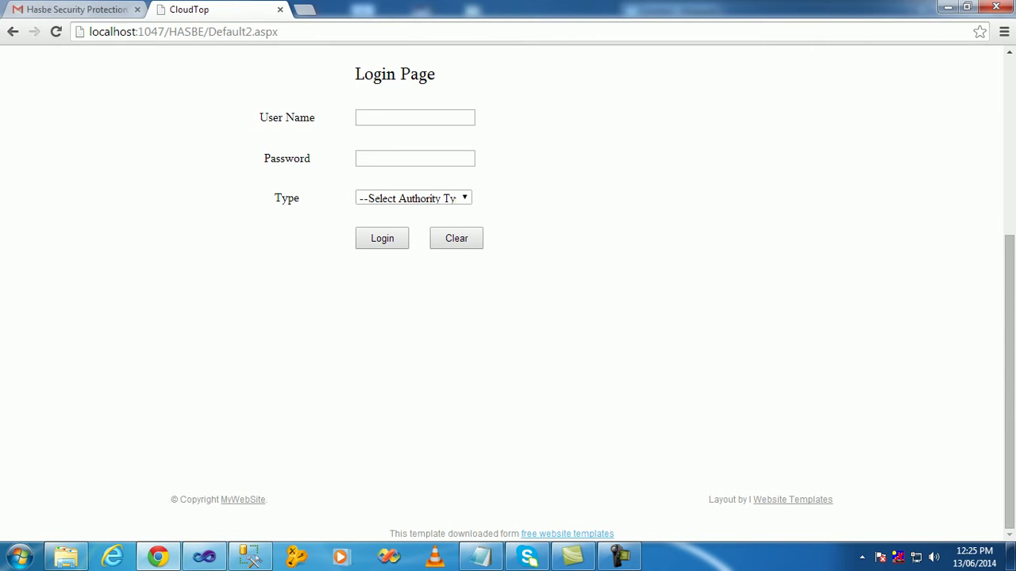
- Try a Trusted Authority login with user name admin and the account password
click(414, 118)
text(admin)
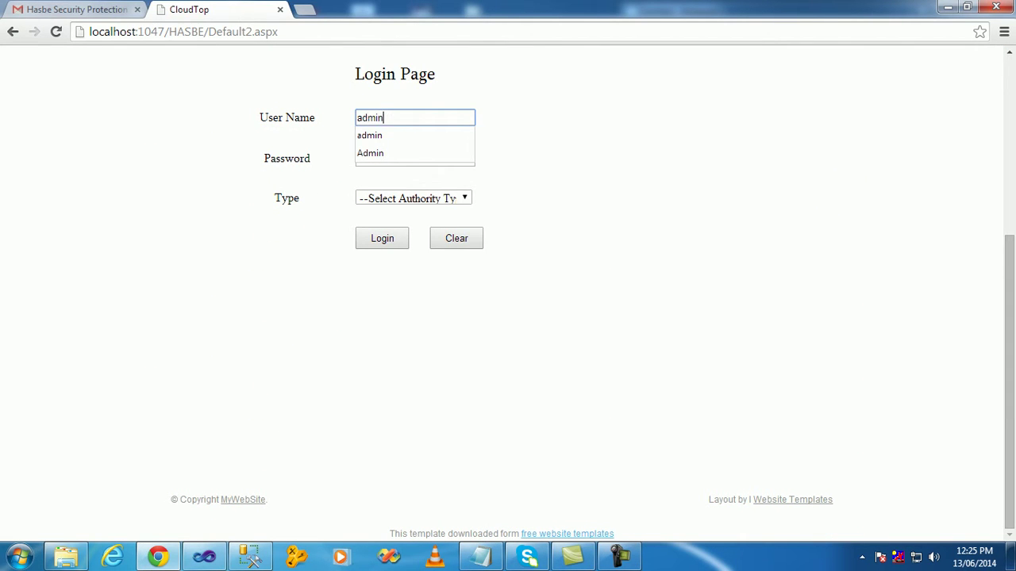
key(Tab)
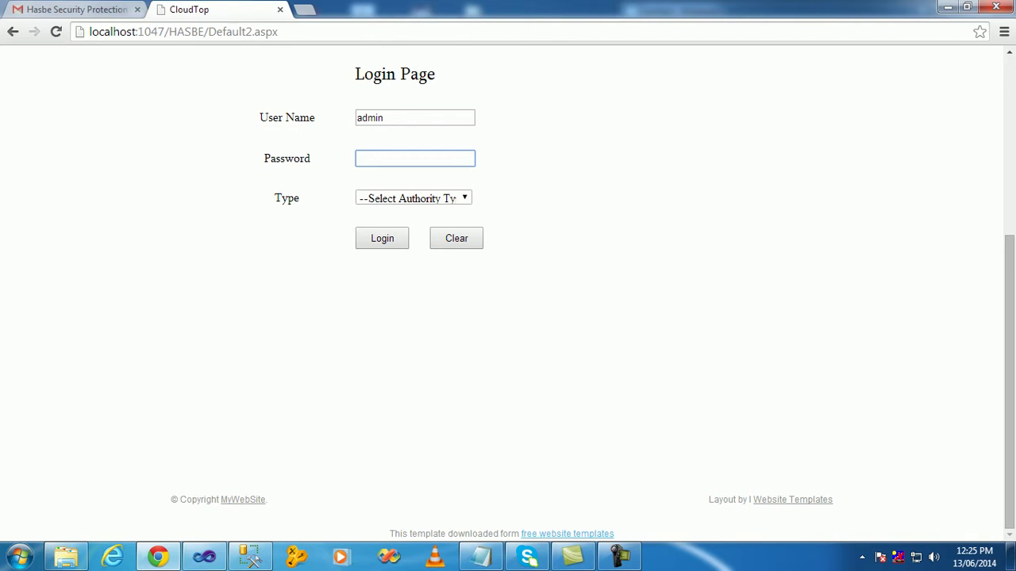
text(123)
key(Tab)
key(Down)
key(Tab)
key(Return)
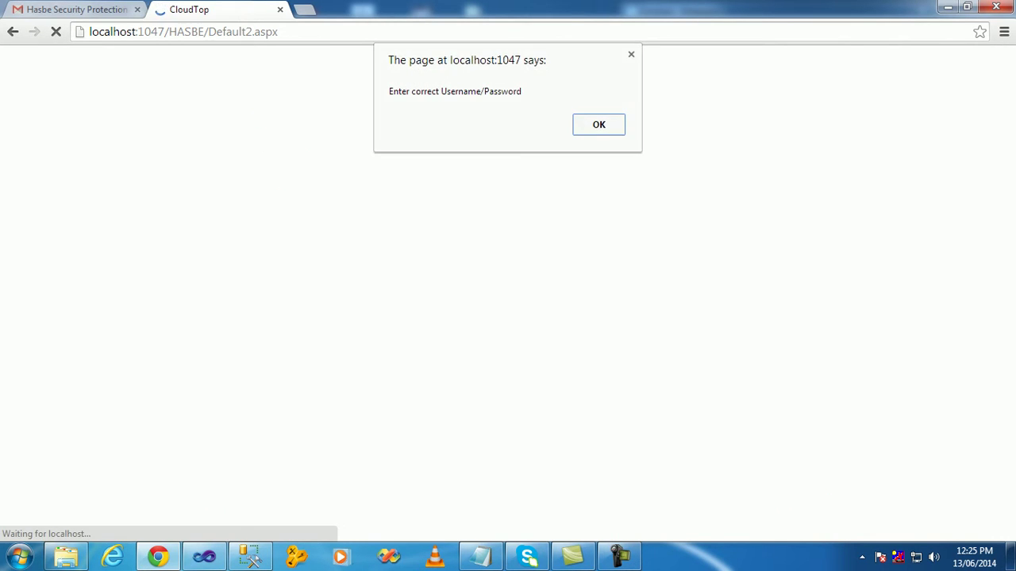
- Dismiss the wrong-credentials alert, correct the password and log in as Trusted Authority
key(Return)
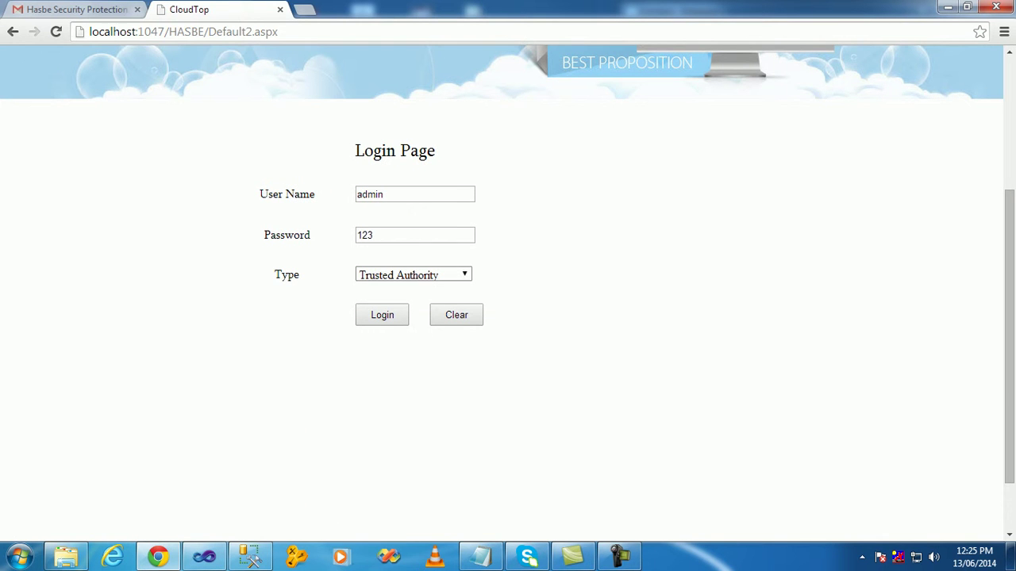
click(412, 235)
key(BackSpace)
key(BackSpace)
key(BackSpace)
text(admin)
key(Tab)
key(Tab)
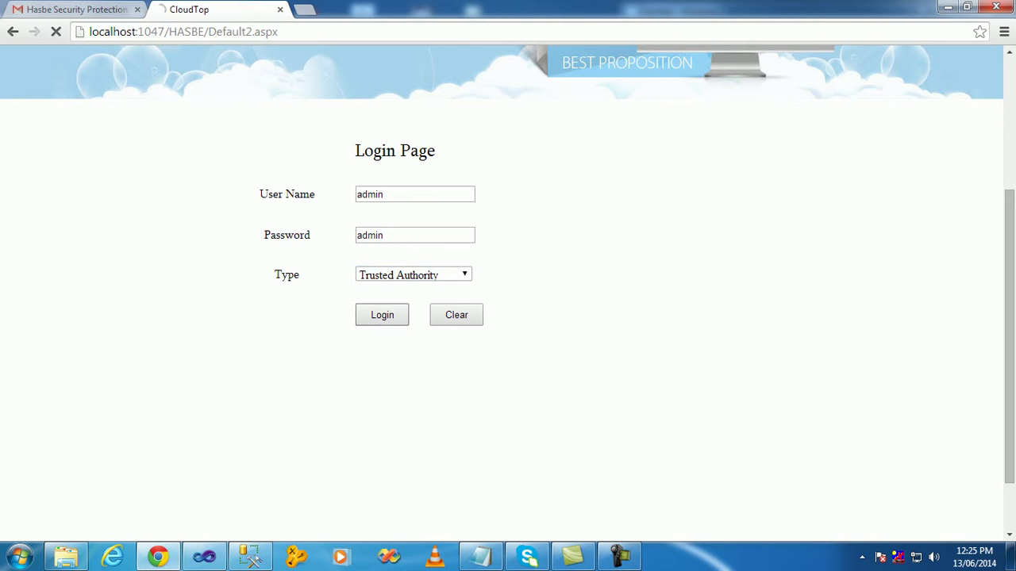
key(Return)
scroll(508, 286, up, 1)
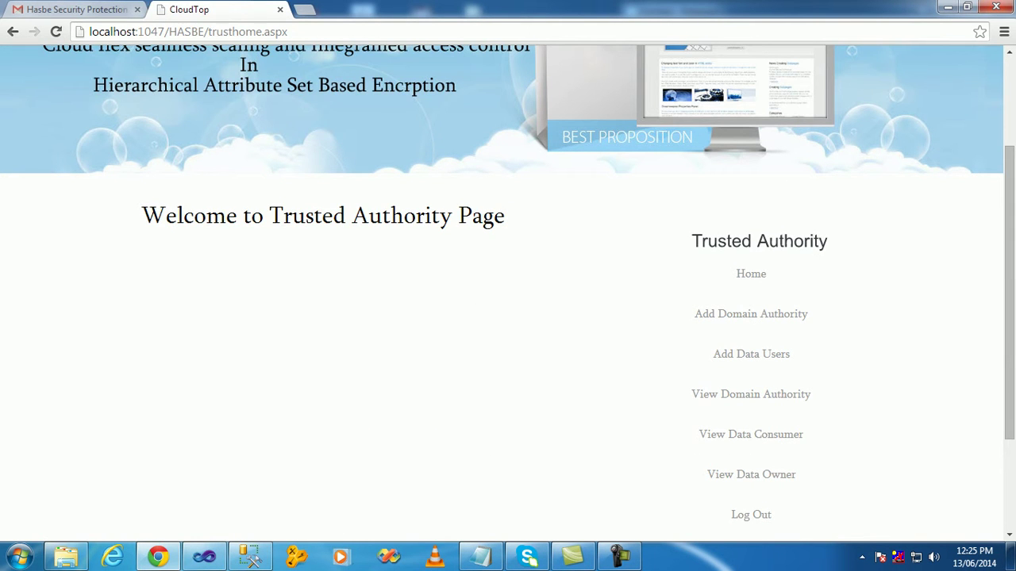
click(751, 313)
- Enter the new domain authority's user name, password, suggested address and age 23
scroll(751, 313, down, 1)
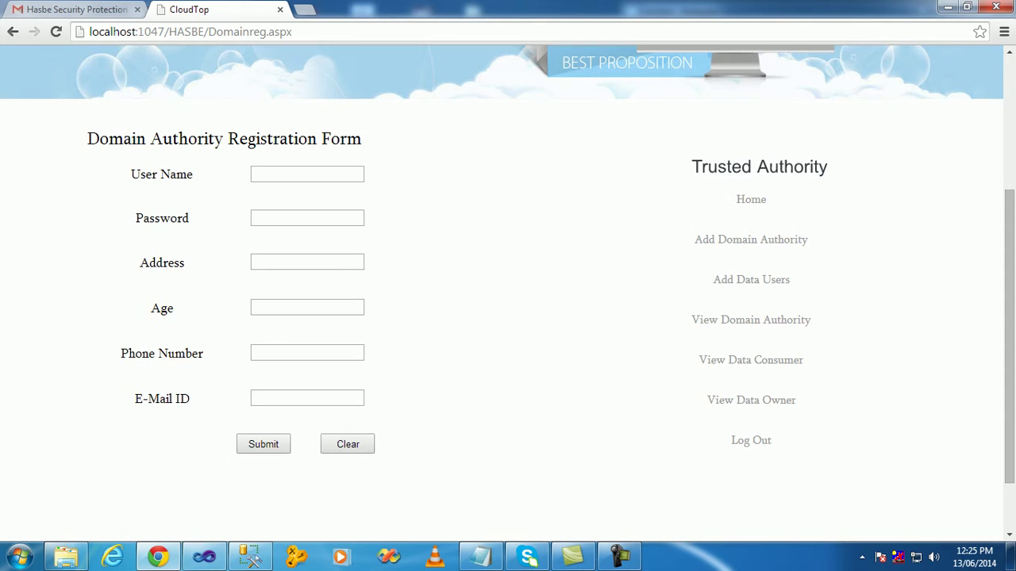
click(307, 174)
text(balu)
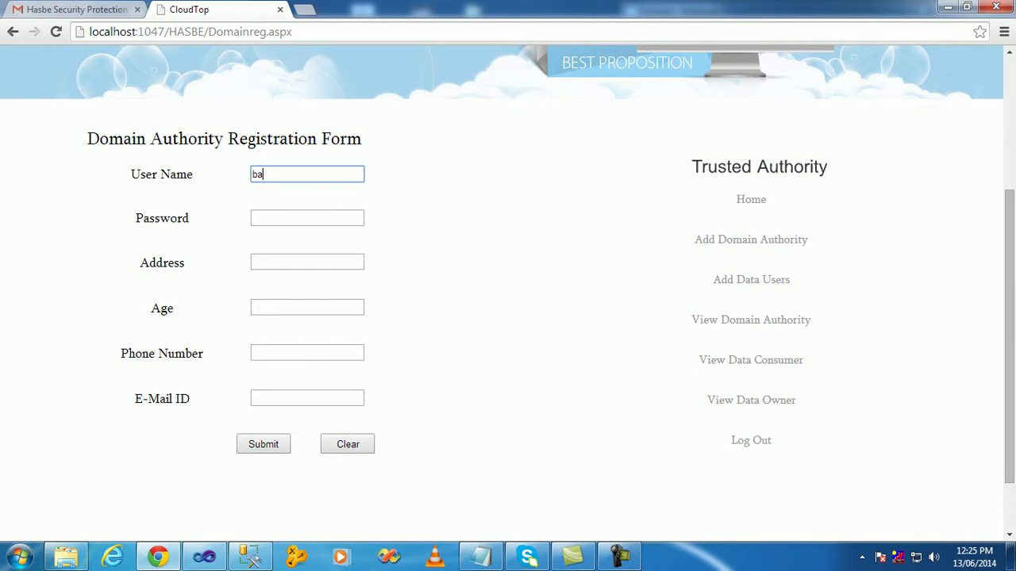
click(307, 217)
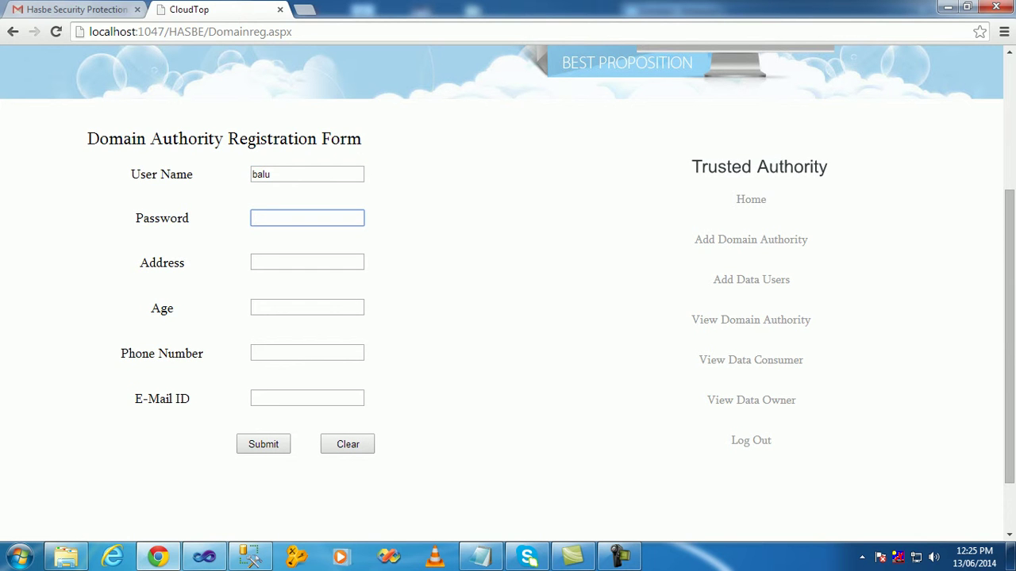
text(123)
click(307, 262)
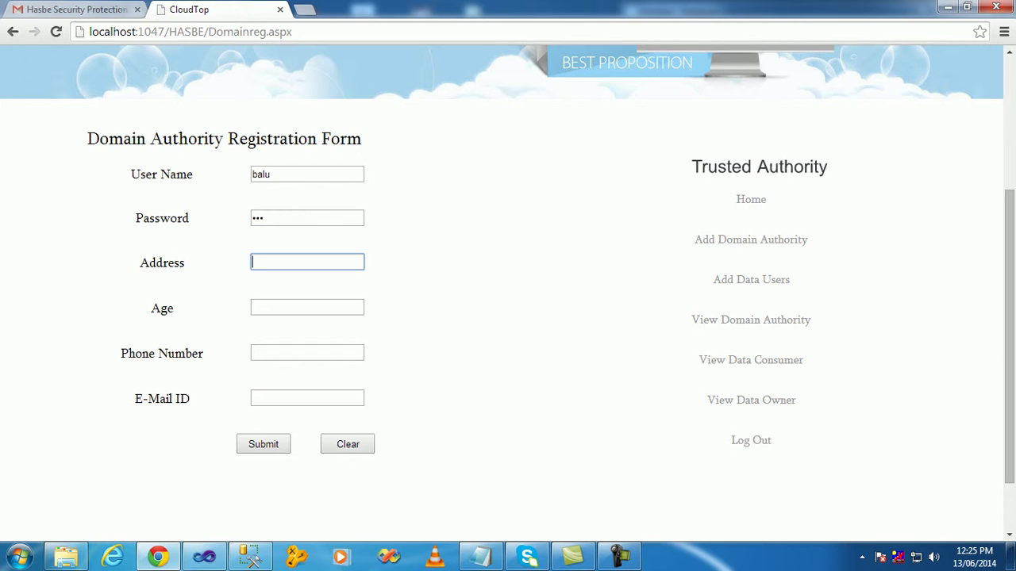
text(v)
key(Down)
key(Down)
key(Tab)
text(23)
key(Tab)
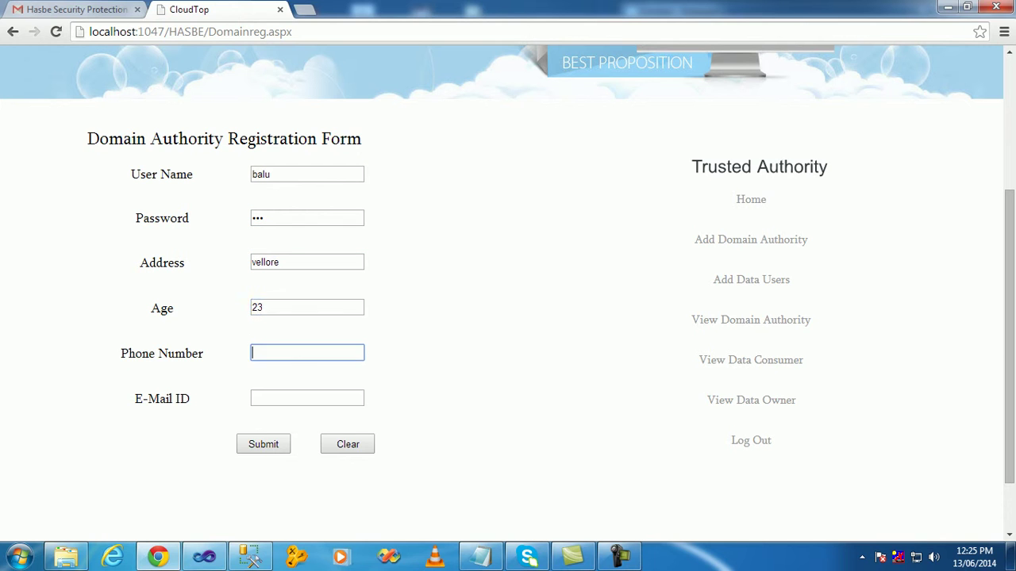
text(selvamte)
- Fill the phone number and e-mail from suggestions, then submit the registration
key(BackSpace)
text(winkle)
key(BackSpace)
key(BackSpace)
key(BackSpace)
key(BackSpace)
key(BackSpace)
key(BackSpace)
key(BackSpace)
key(BackSpace)
key(BackSpace)
key(BackSpace)
key(BackSpace)
key(BackSpace)
text(9)
key(Down)
key(Tab)
text(s)
key(Down)
key(Tab)
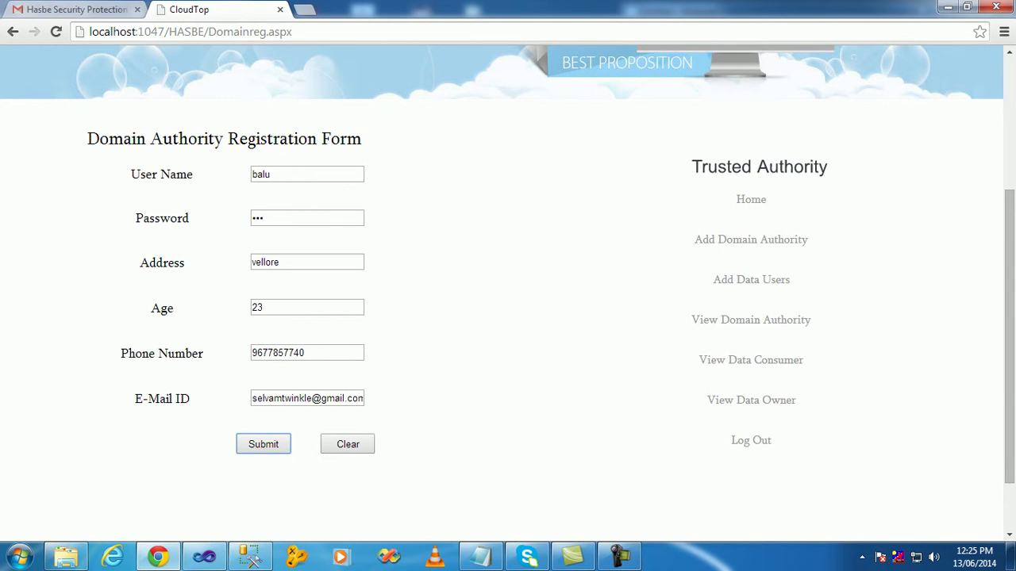
key(Return)
key(Return)
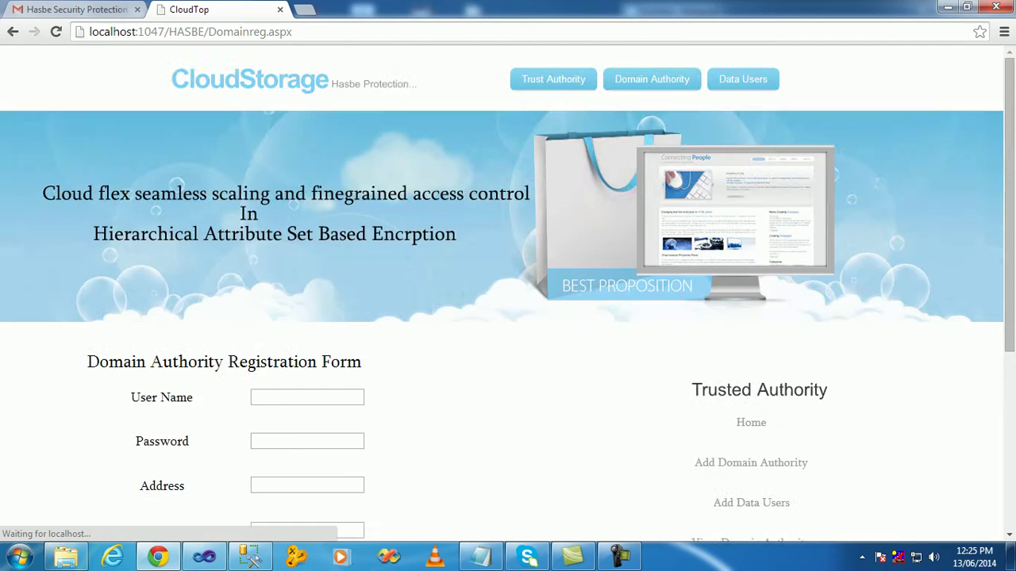
- Register a data user of type Owner with age 23 and suggested e-mail and phone
click(751, 203)
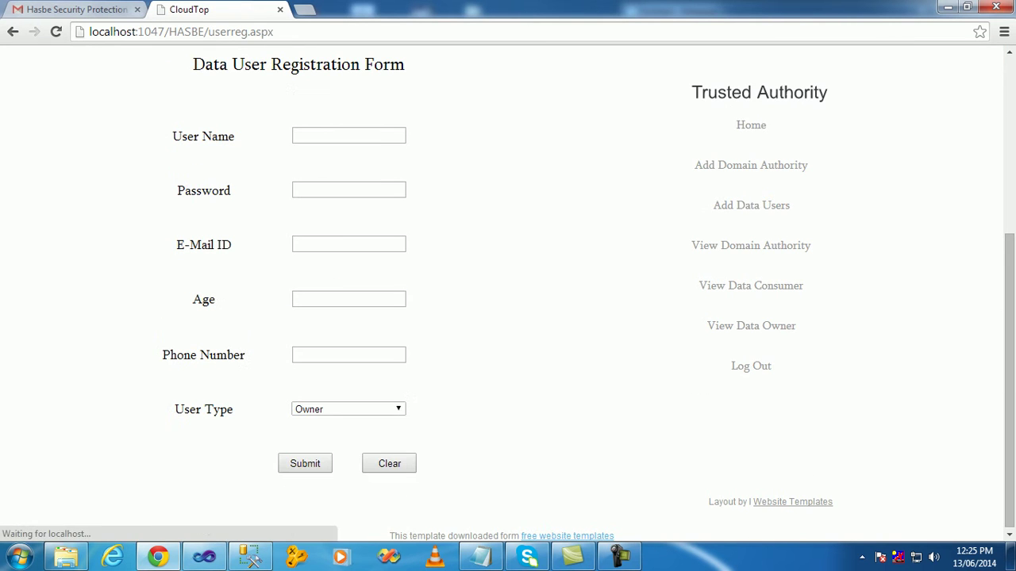
text(ba)
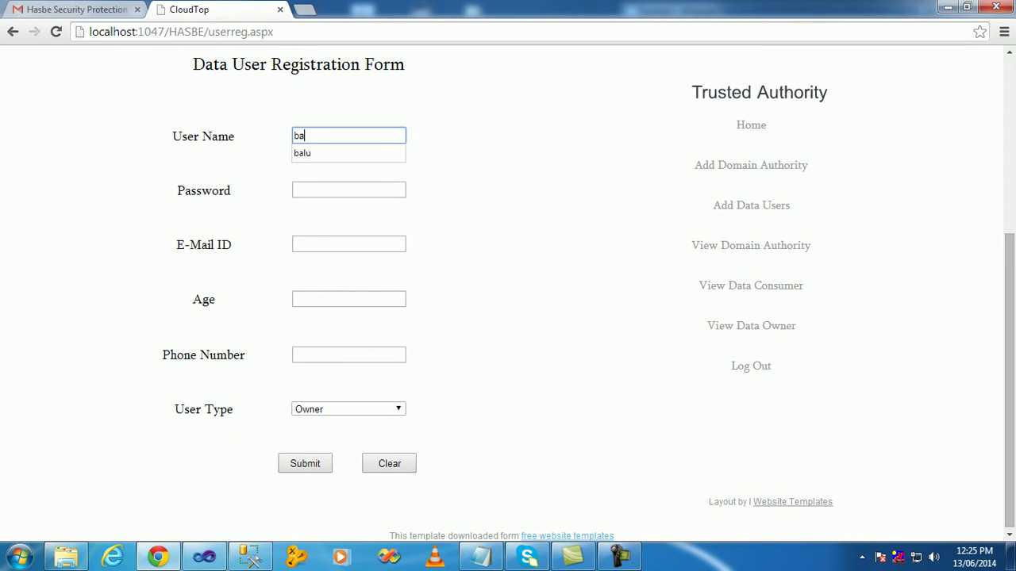
text(lu1)
key(Tab)
text(123)
key(Tab)
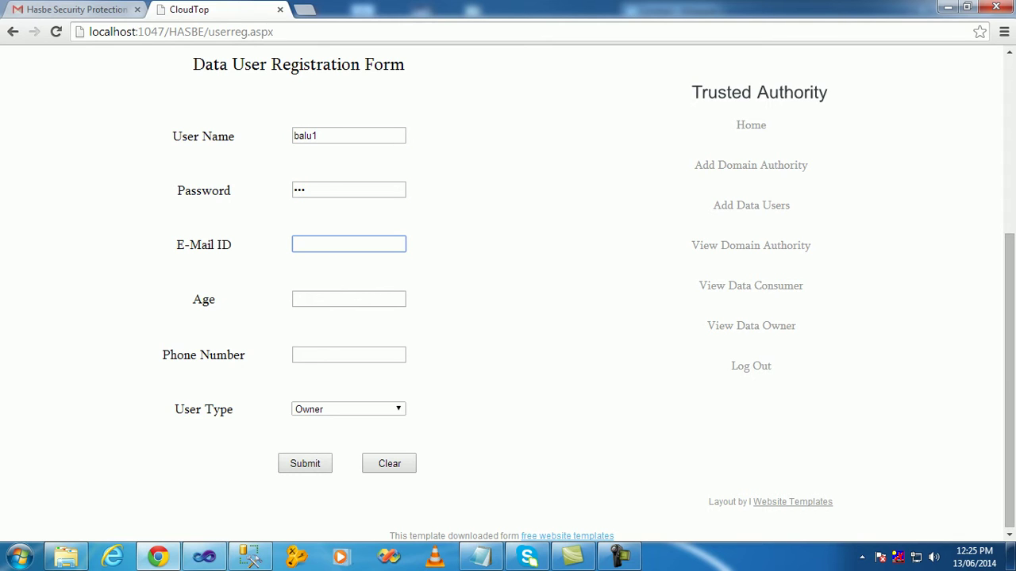
text(s)
key(Down)
key(Tab)
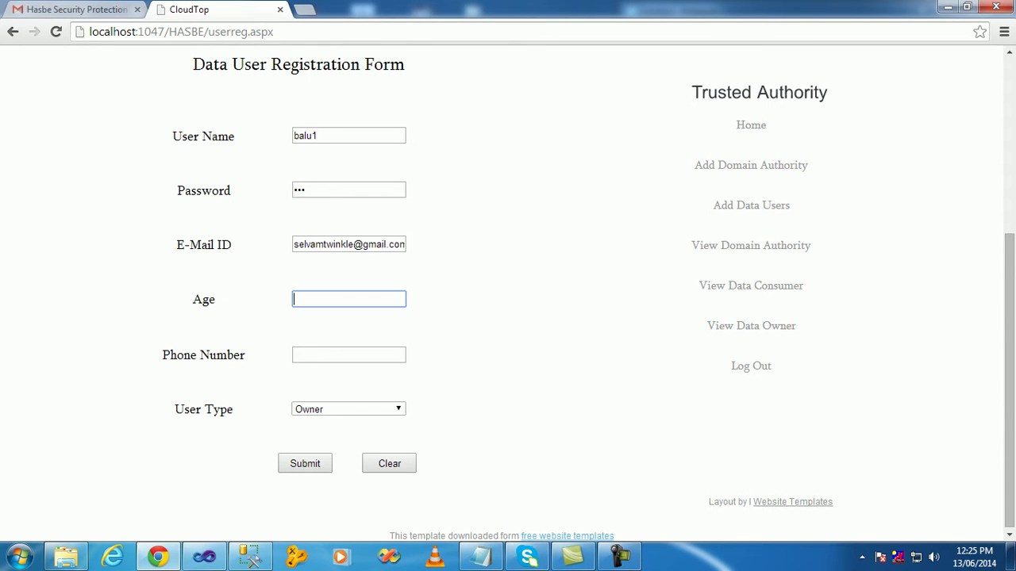
text(23)
key(Tab)
text(9)
key(Down)
key(Tab)
key(Tab)
key(Return)
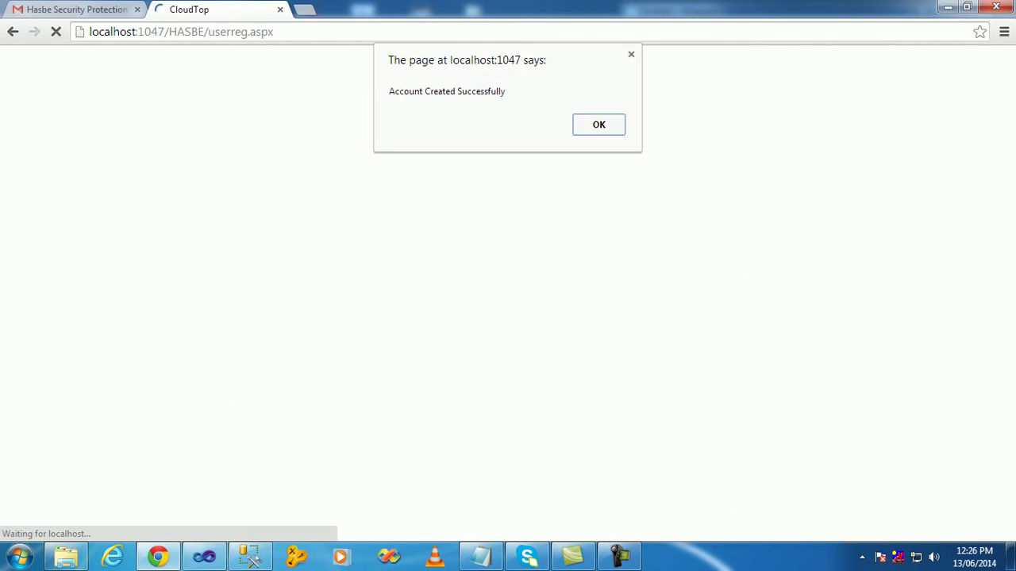
key(Return)
key(Return)
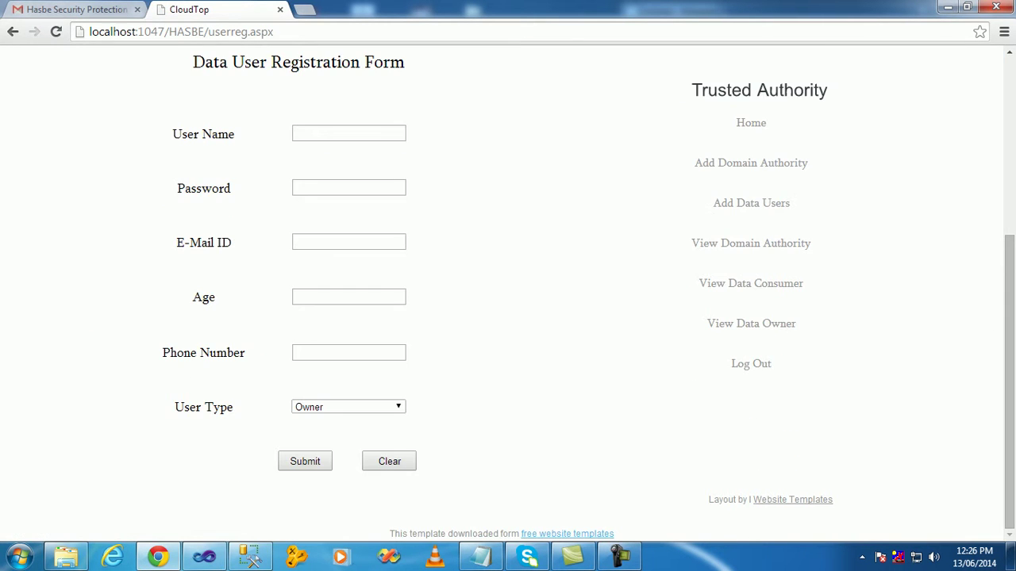
- Register a second data user of type Consumer with age 23 and suggested e-mail and phone
text(balu2)
key(Tab)
text(123)
key(Tab)
text(s)
key(Down)
key(Tab)
text(23)
key(Tab)
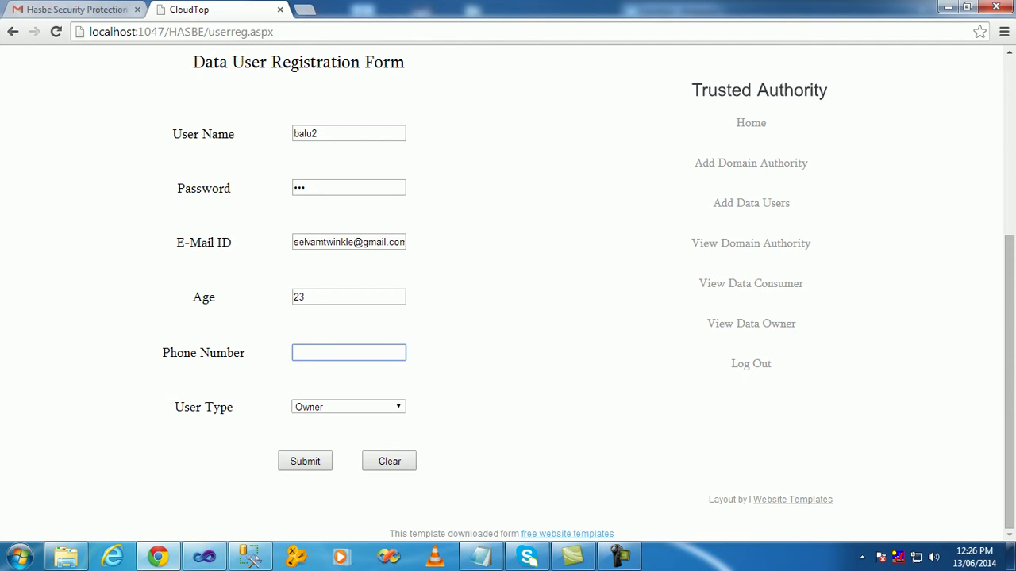
text(9)
key(Down)
key(Tab)
key(Down)
key(Tab)
key(Return)
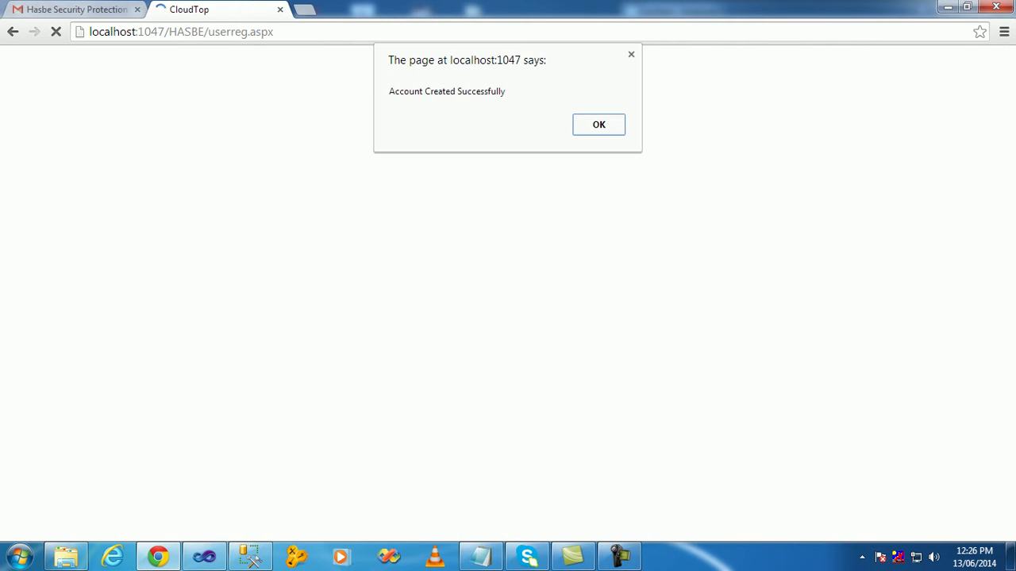
key(Return)
scroll(750, 333, down, 4)
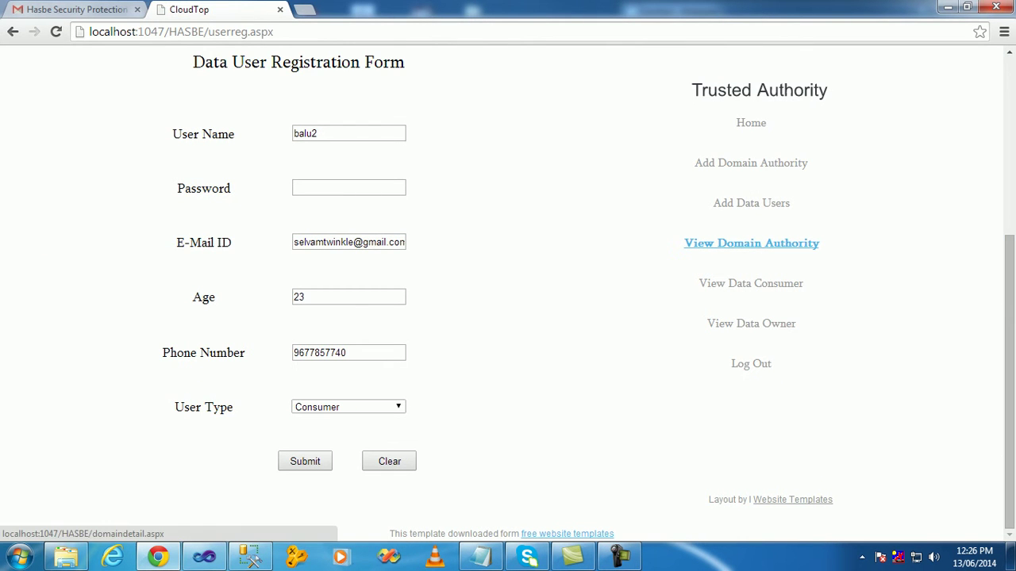
click(751, 243)
- Find the new authority, consumer and owner in their lists, then log out to the login page
scroll(751, 243, down, 4)
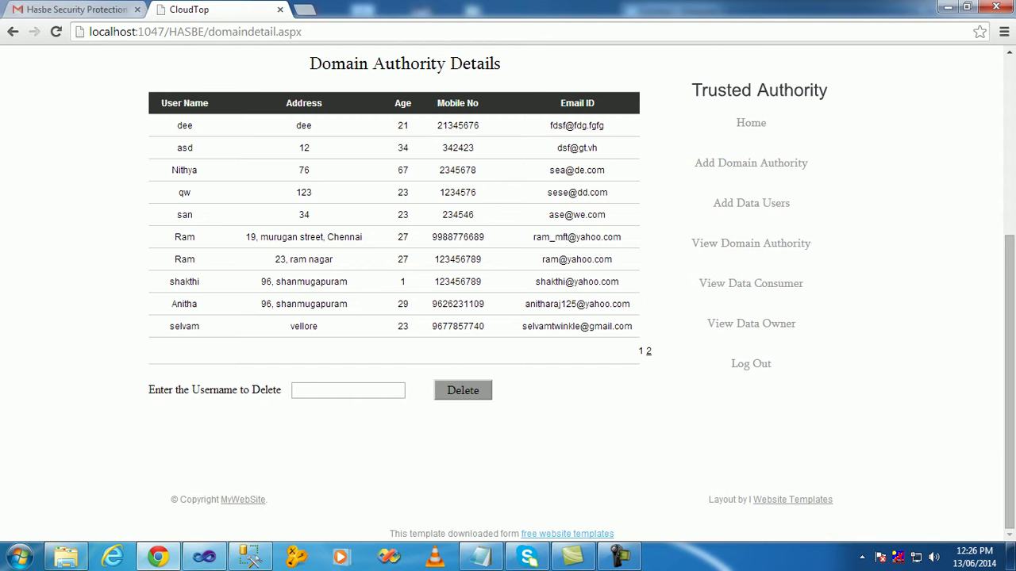
click(648, 351)
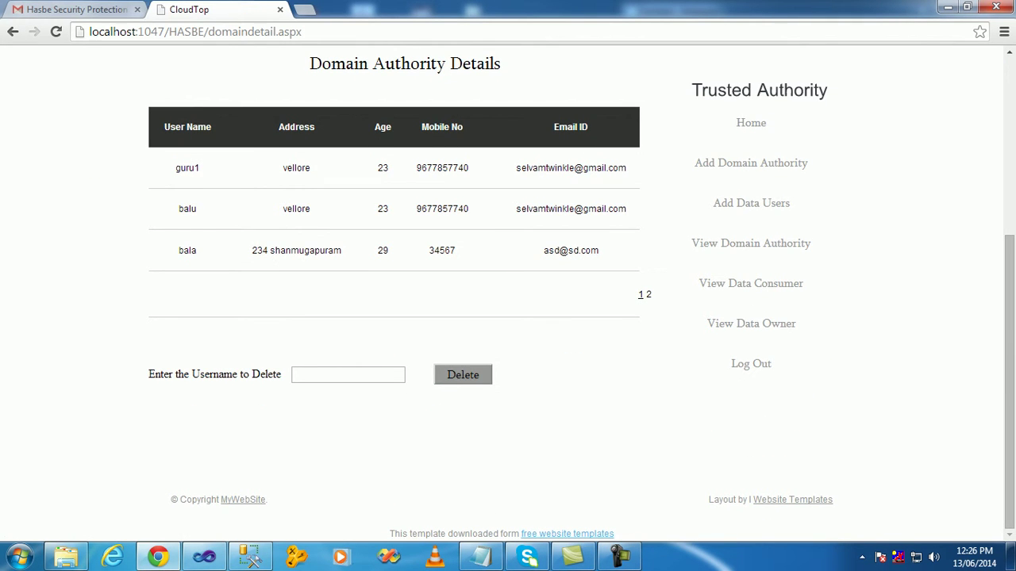
double_click(187, 208)
click(750, 284)
scroll(508, 293, down, 4)
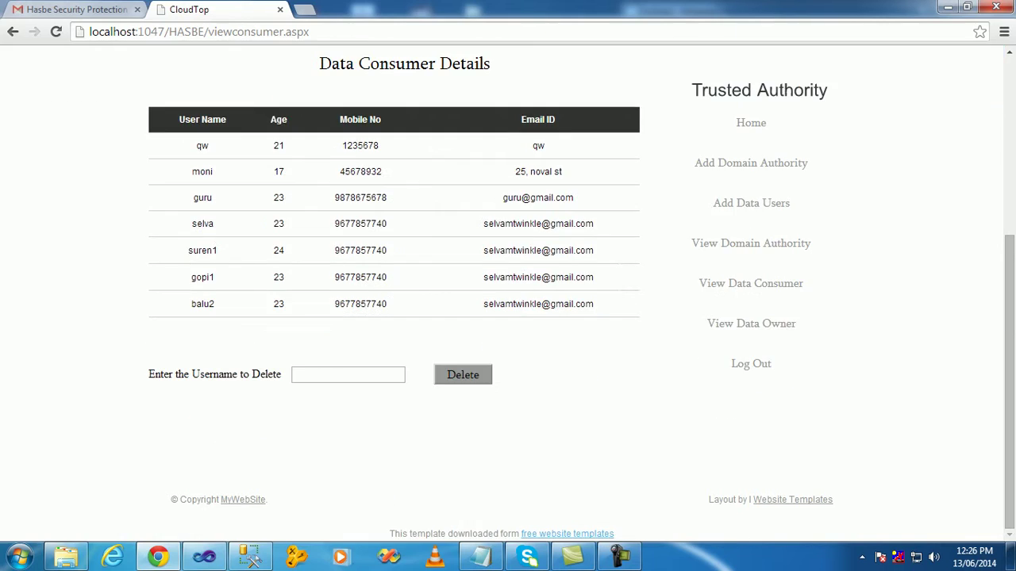
drag(190, 304, 215, 303)
click(750, 323)
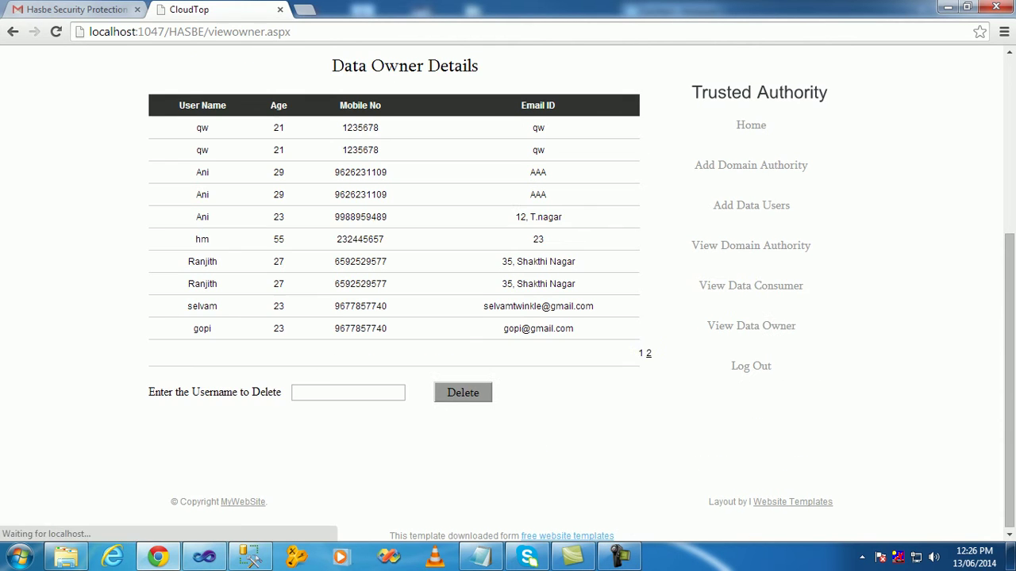
click(648, 351)
double_click(203, 250)
click(751, 363)
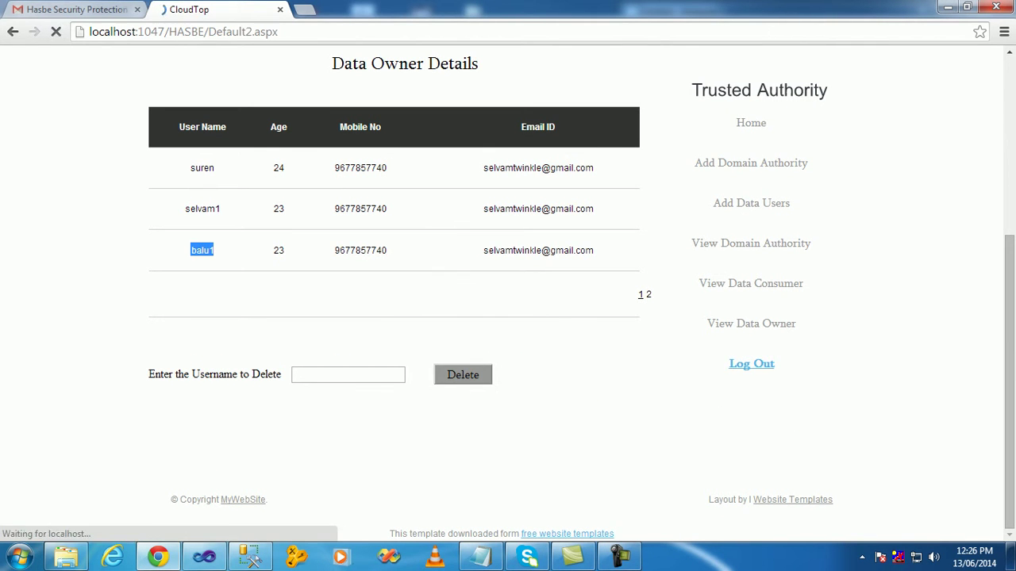
click(707, 78)
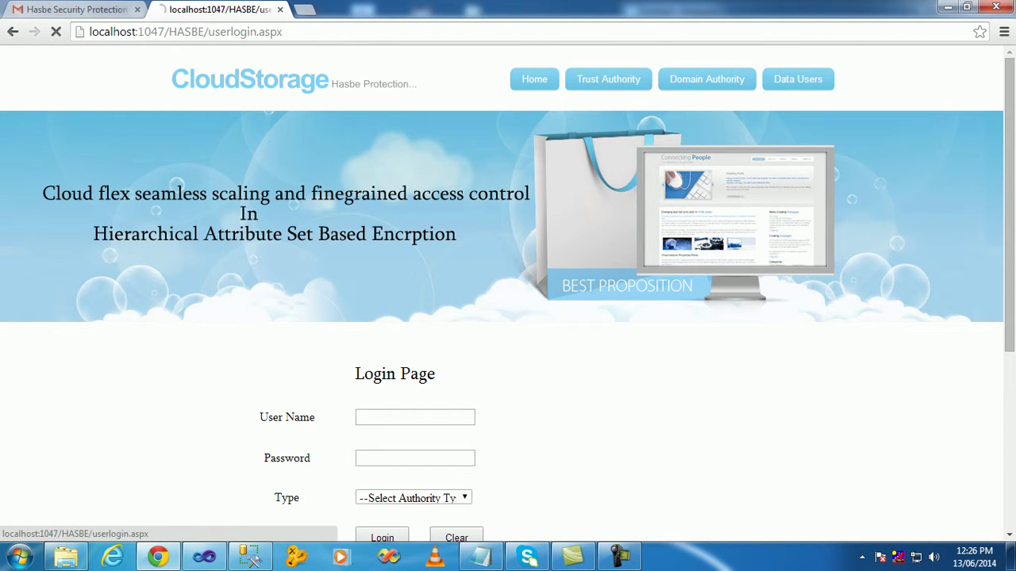
- Log in as the new data owner with account type Owner
click(406, 119)
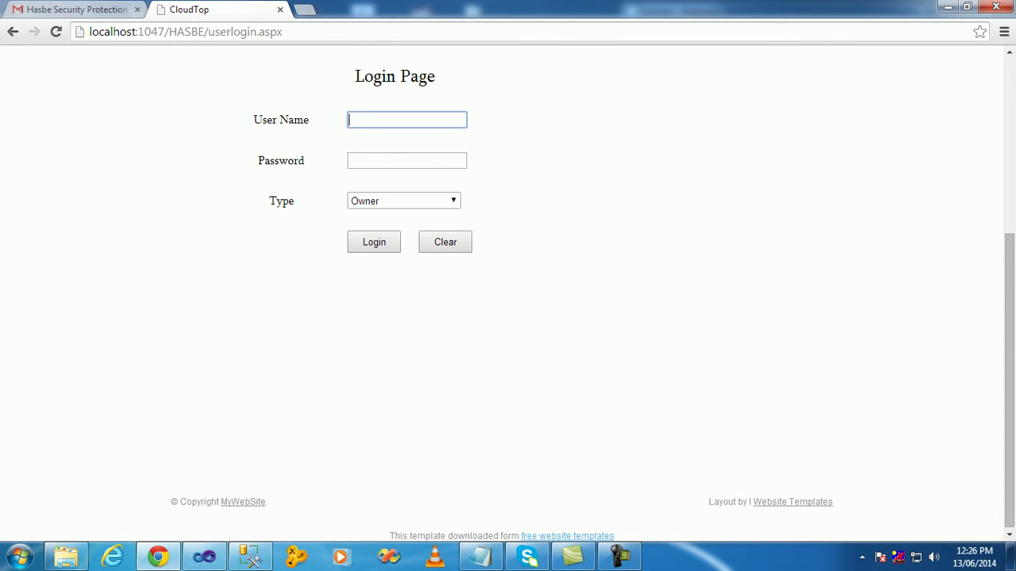
text(balu1)
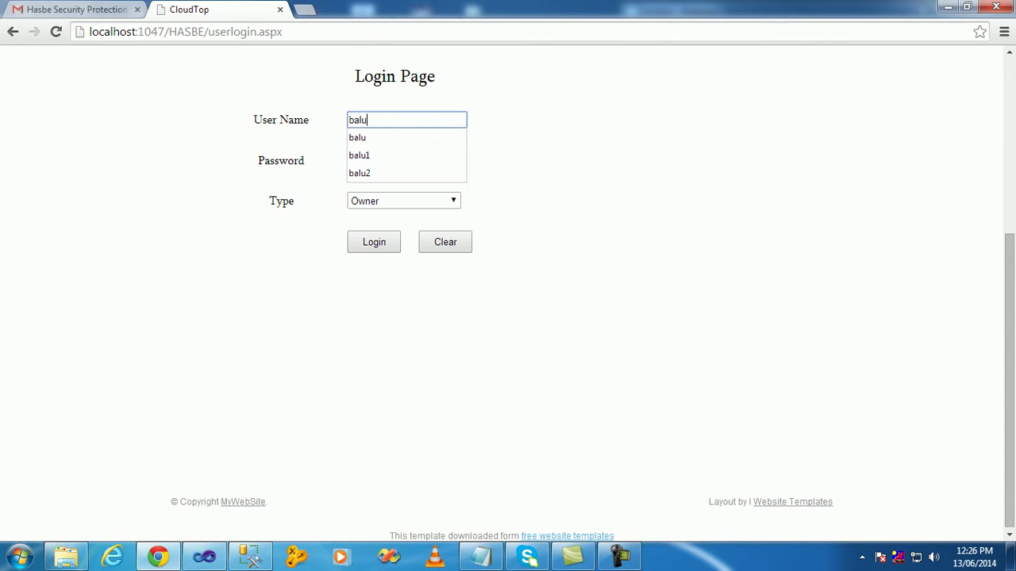
key(Tab)
text(123)
key(Tab)
key(Tab)
key(Return)
- Go to the File Upload page and start choosing a file from the computer
scroll(508, 286, down, 2)
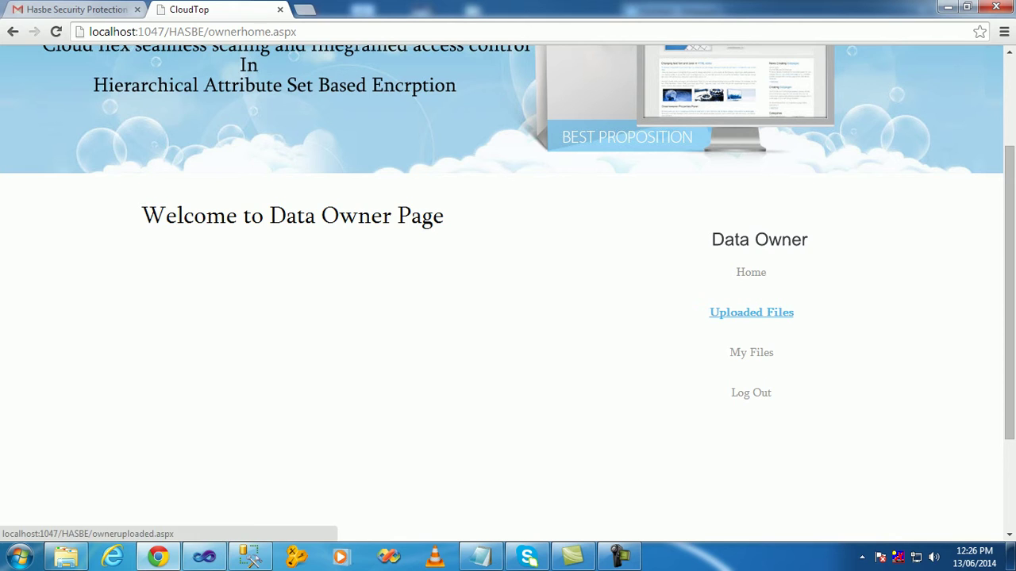
click(751, 312)
scroll(750, 311, down, 4)
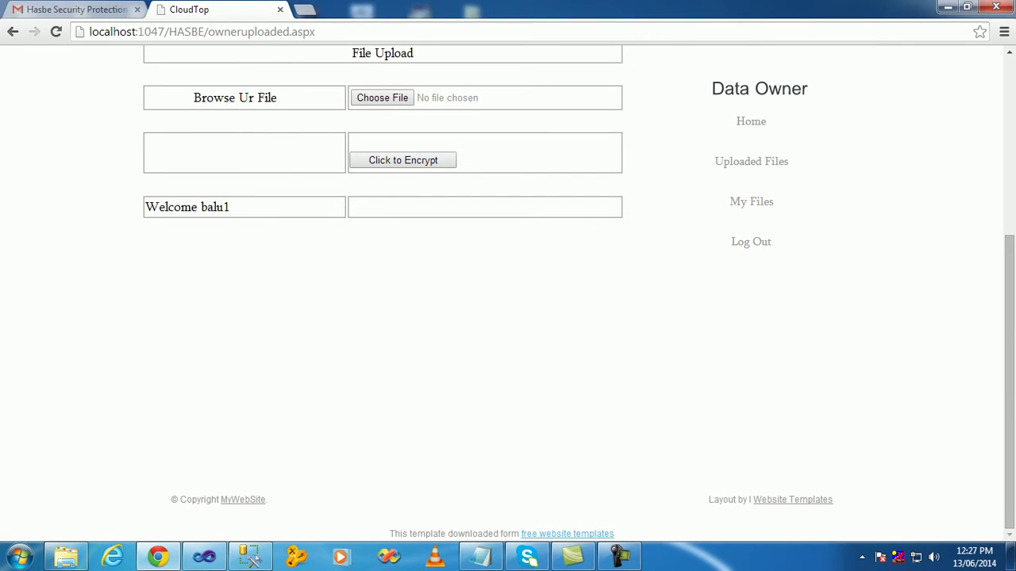
click(382, 98)
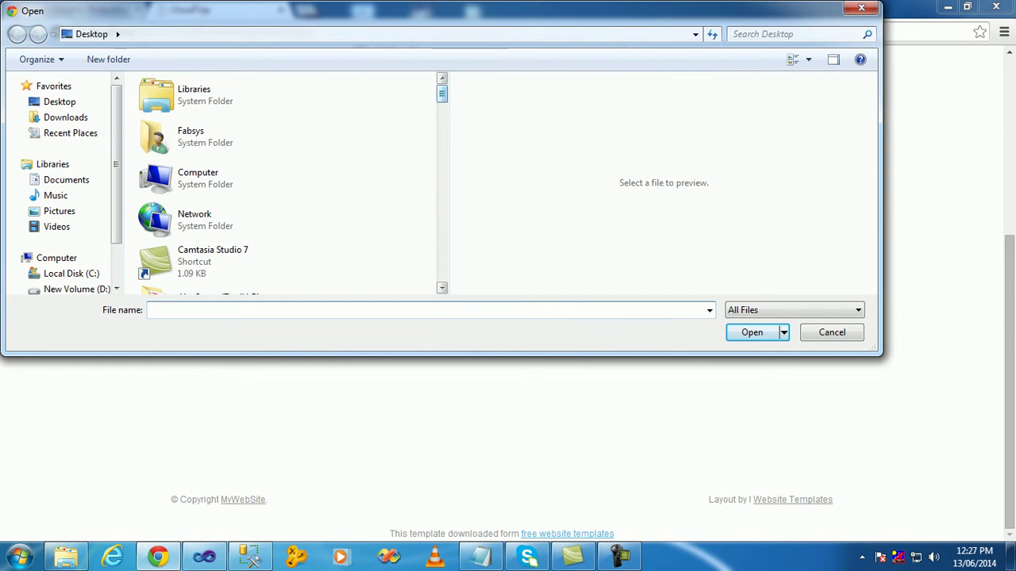
- Select New Text Document (2).txt in the Open file dialog
scroll(238, 183, down, 15)
scroll(285, 182, down, 5)
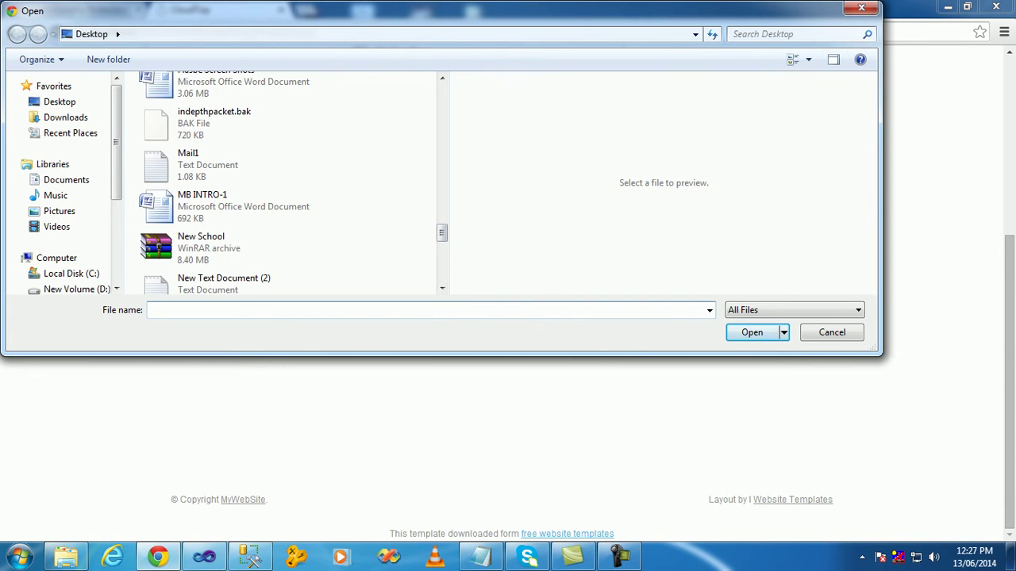
scroll(285, 222, down, 5)
scroll(286, 226, up, 5)
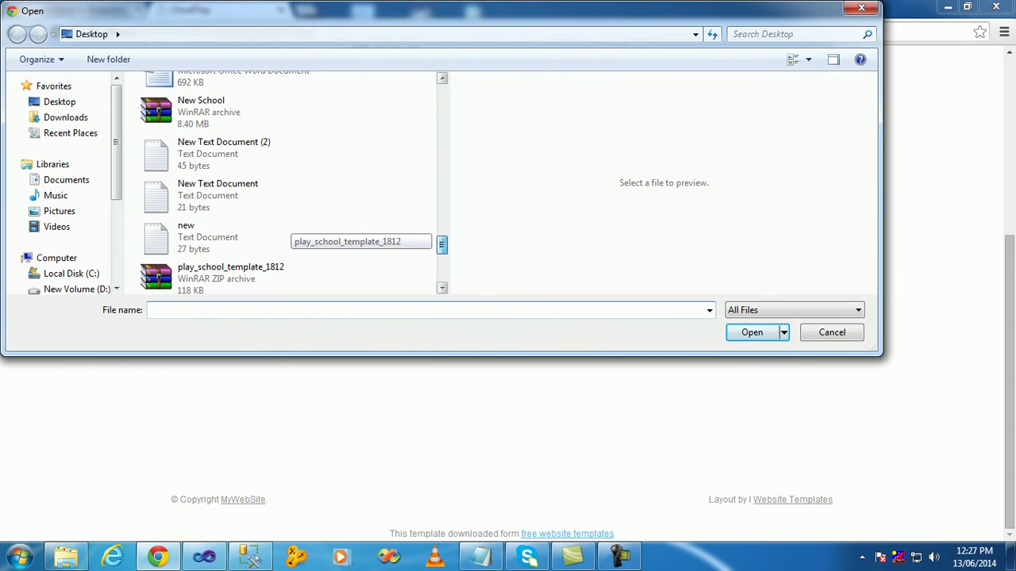
click(228, 220)
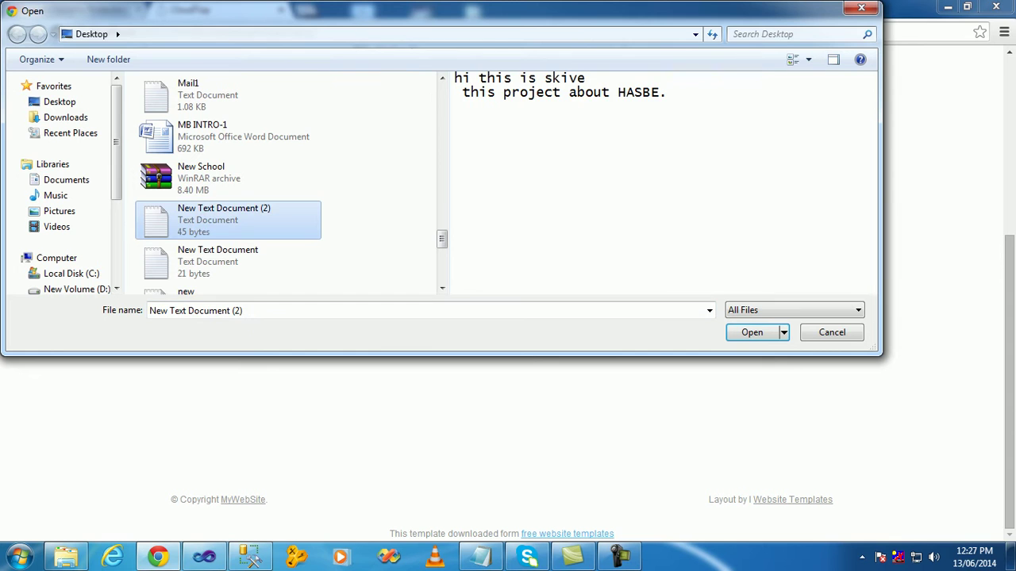
key(Return)
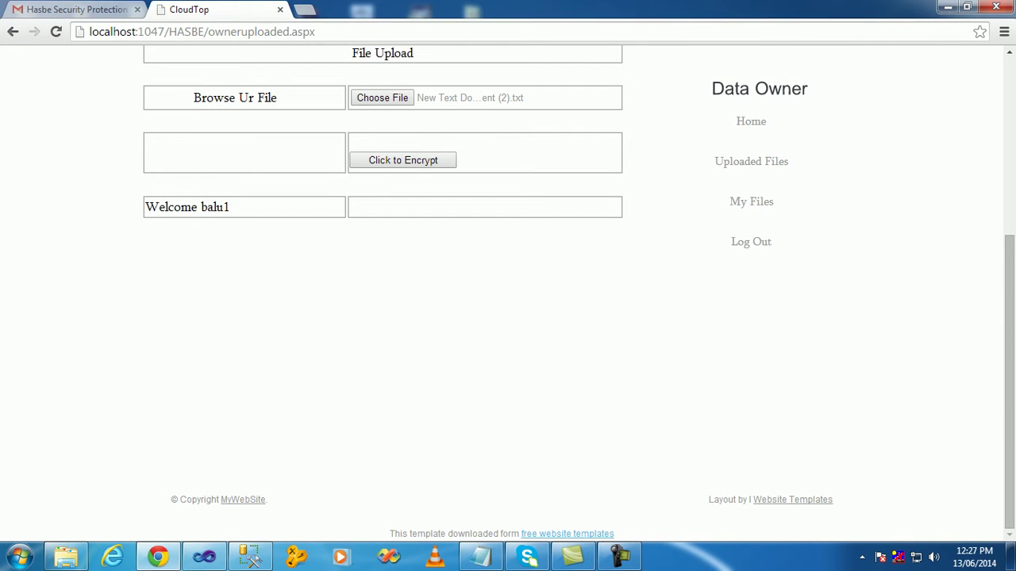
- Encrypt and upload the file, send its signature key, and view My Files
click(402, 159)
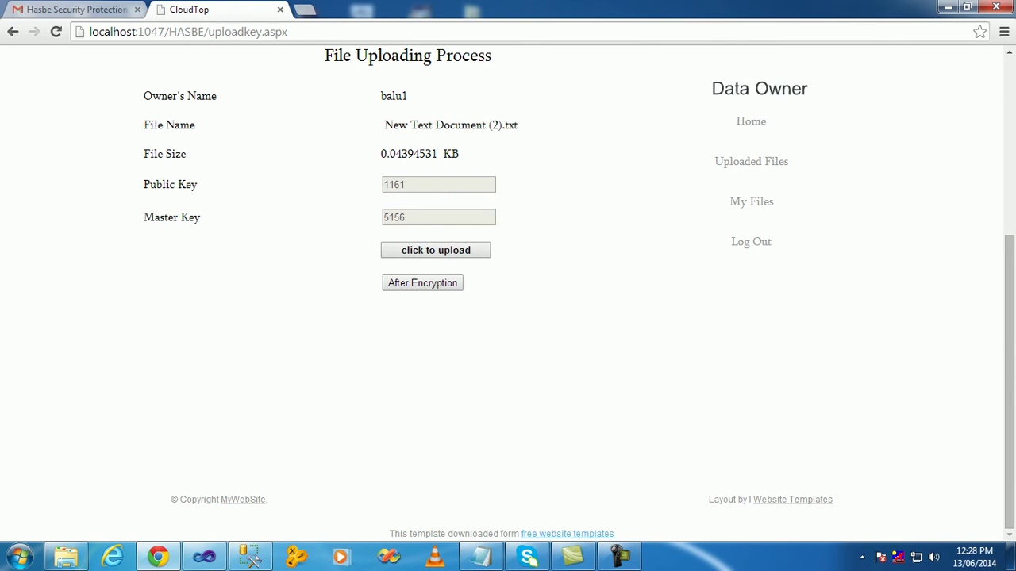
click(422, 282)
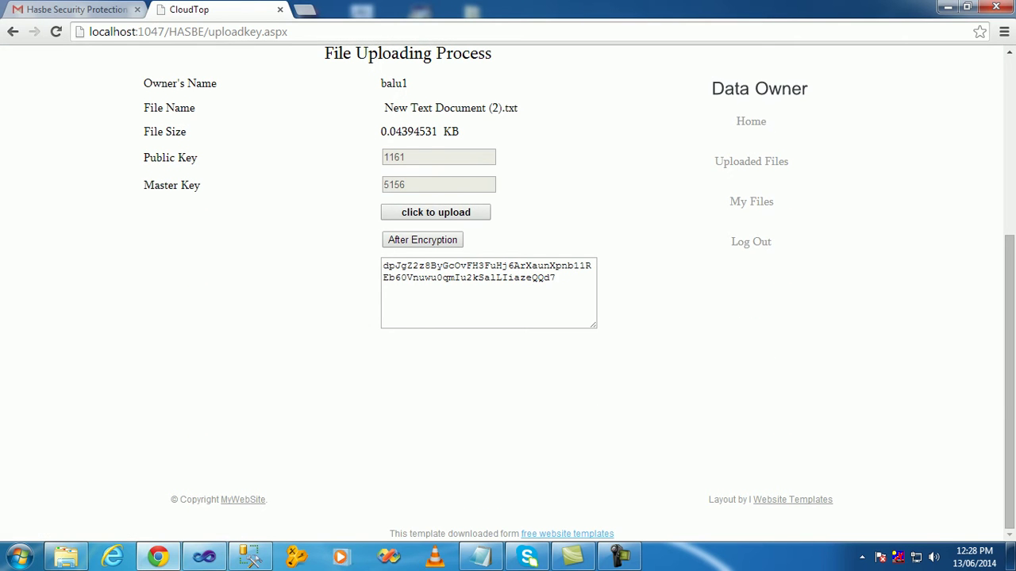
click(435, 212)
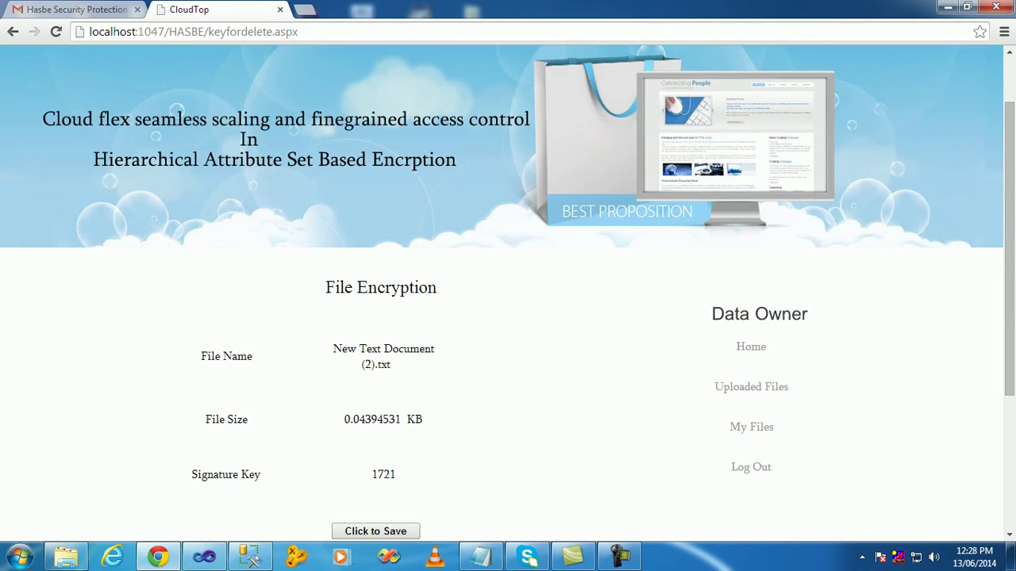
scroll(374, 307, down, 3)
click(373, 306)
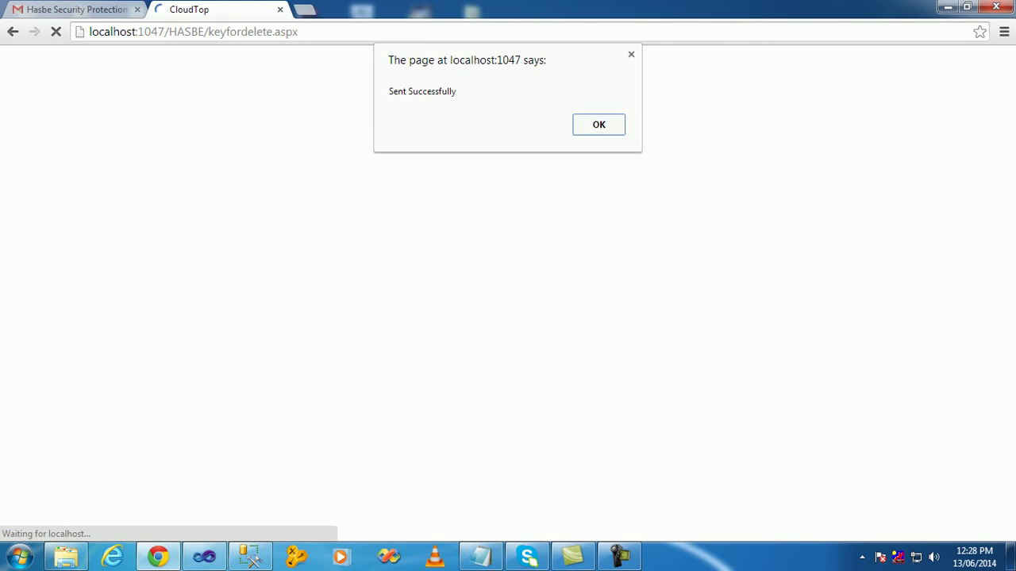
key(Return)
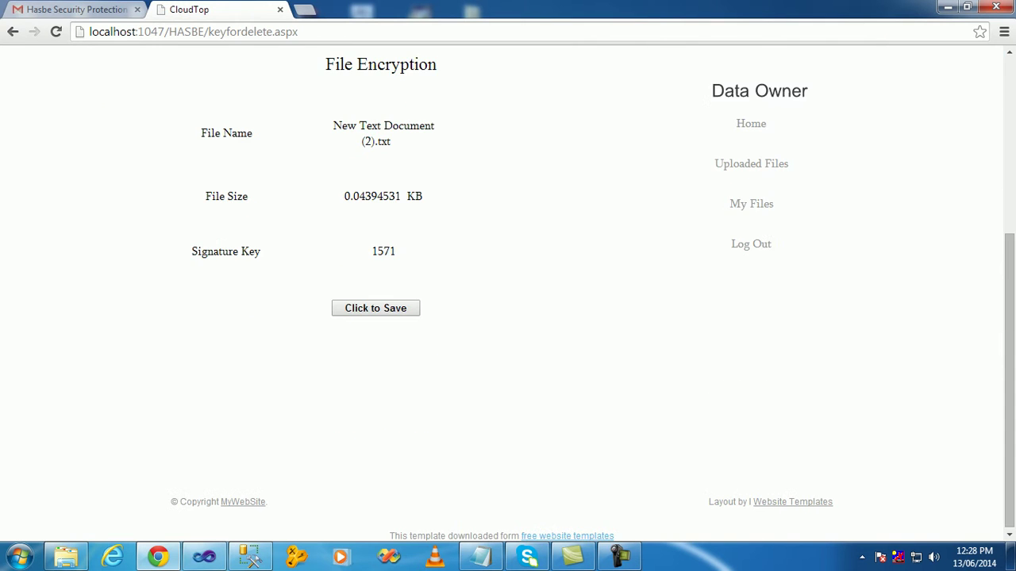
click(751, 204)
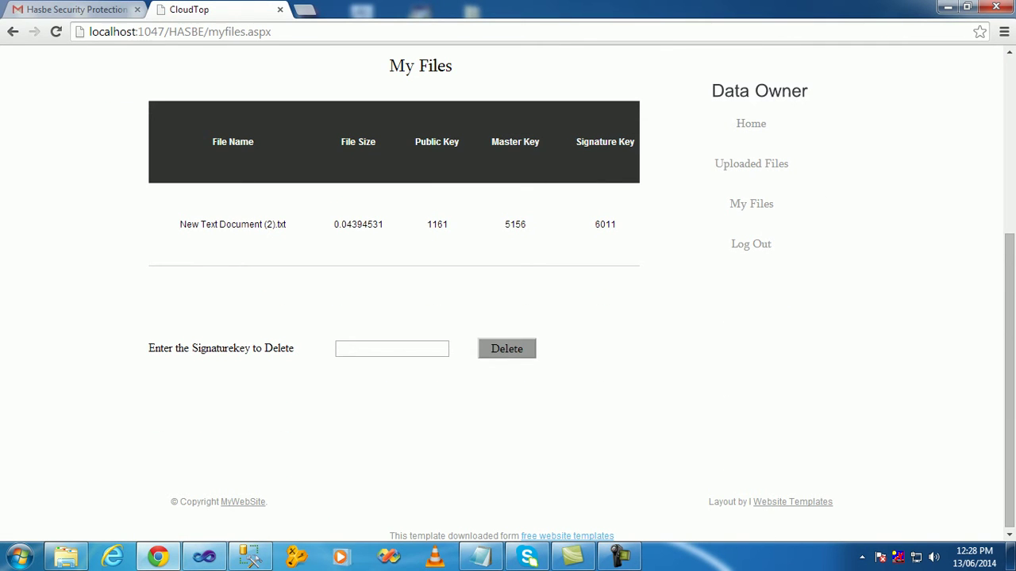
- Log out of the owner account and log in as the new data consumer with type Consumer
click(750, 244)
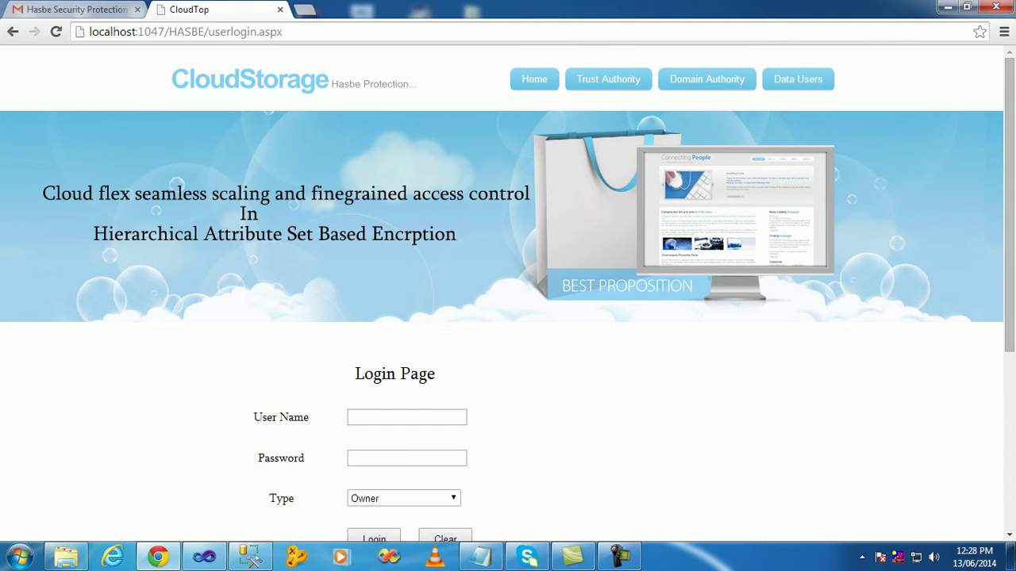
scroll(508, 285, down, 3)
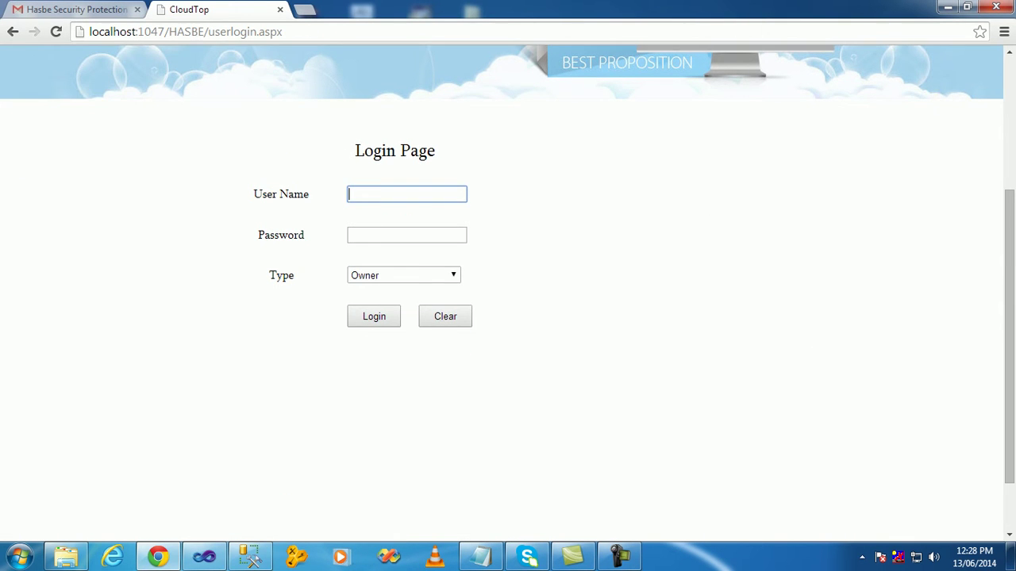
text(balu)
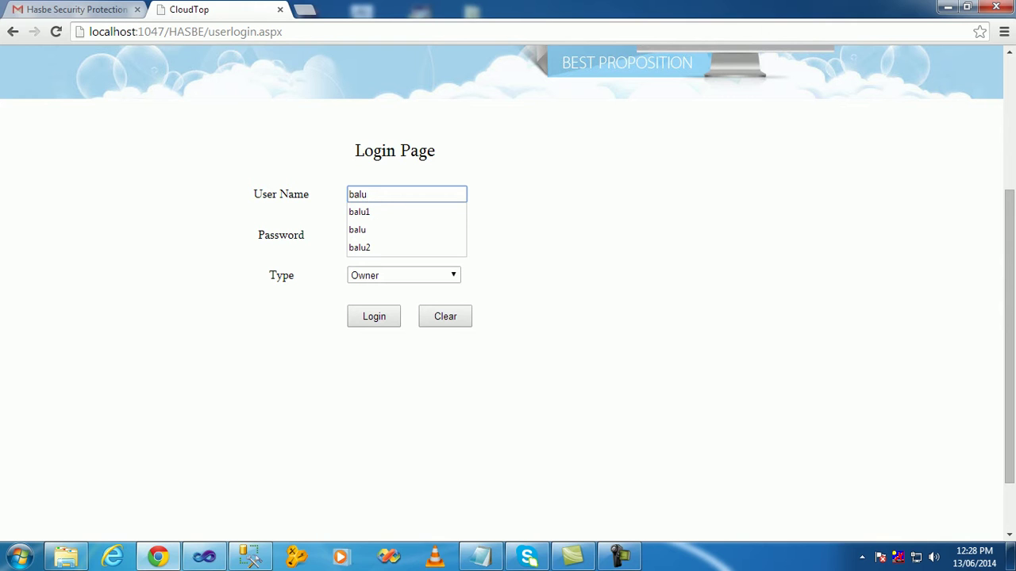
text(2)
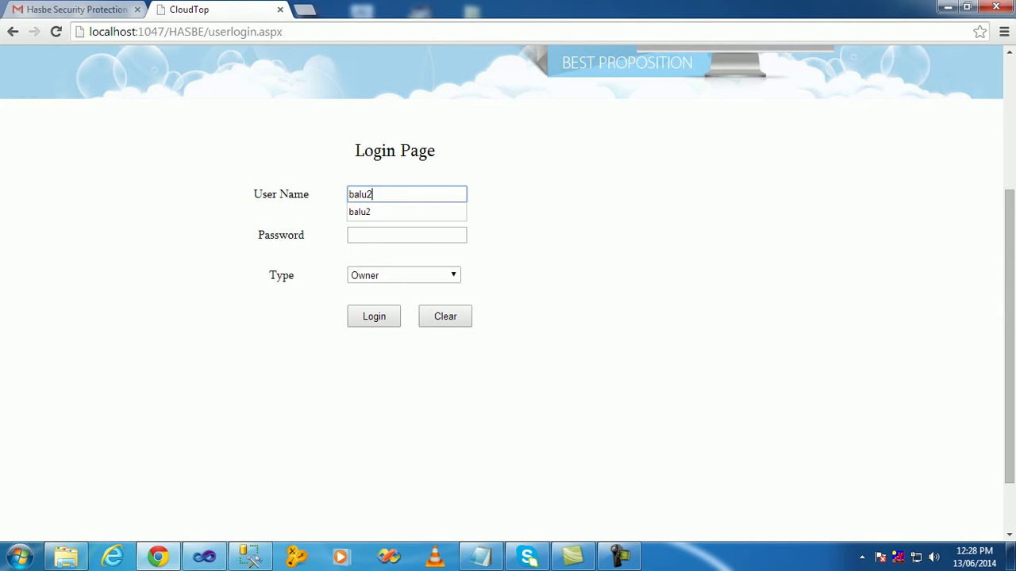
key(Tab)
text(123)
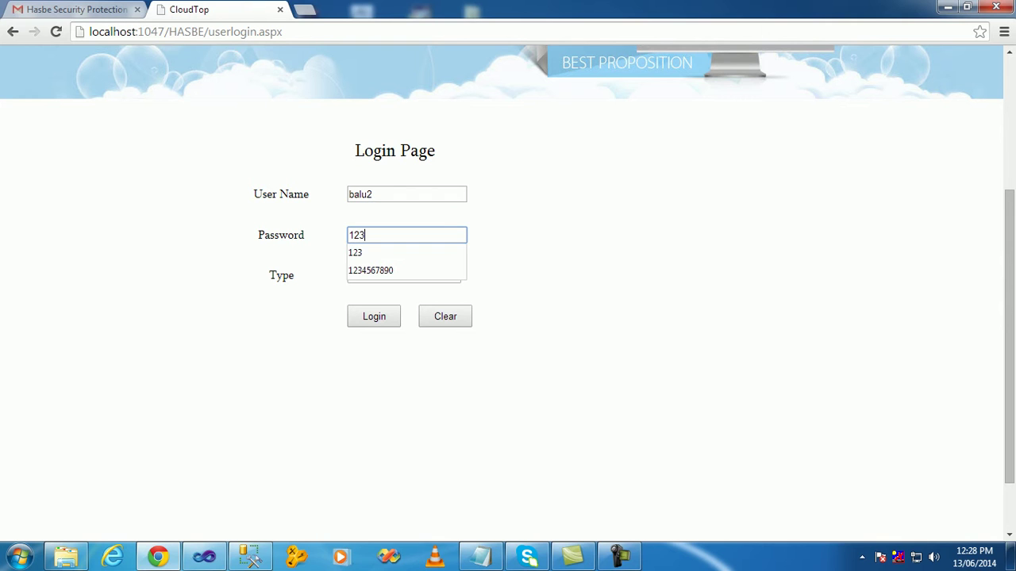
key(Tab)
key(Down)
key(Tab)
key(Return)
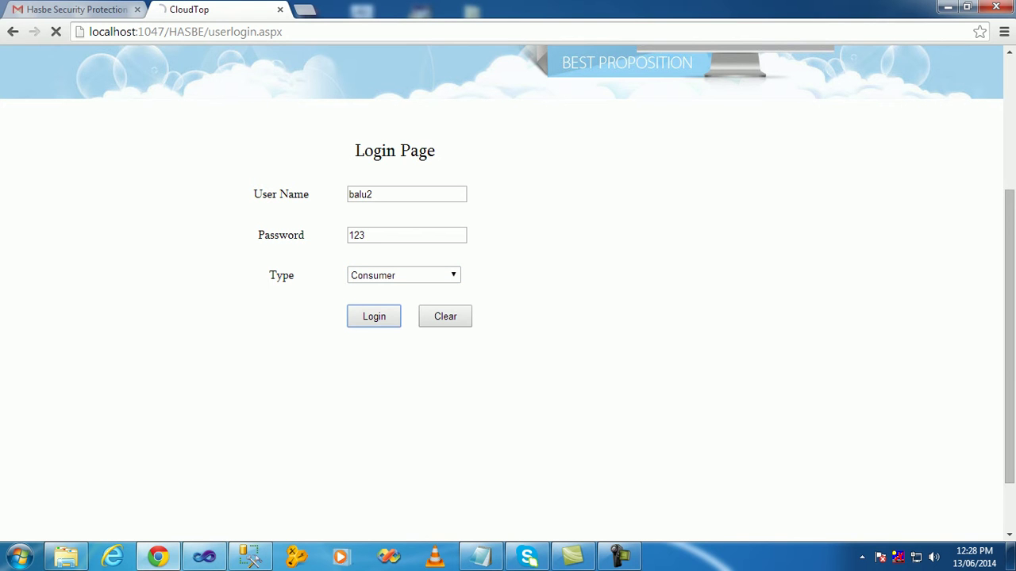
- In the file request form, pick the first owner to list their files
scroll(507, 286, down, 4)
click(751, 165)
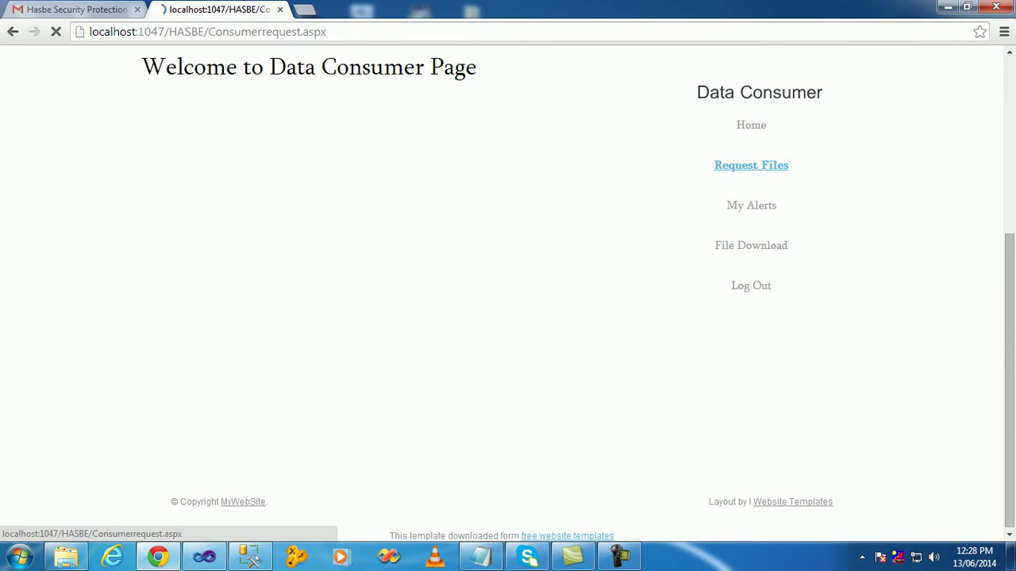
click(408, 181)
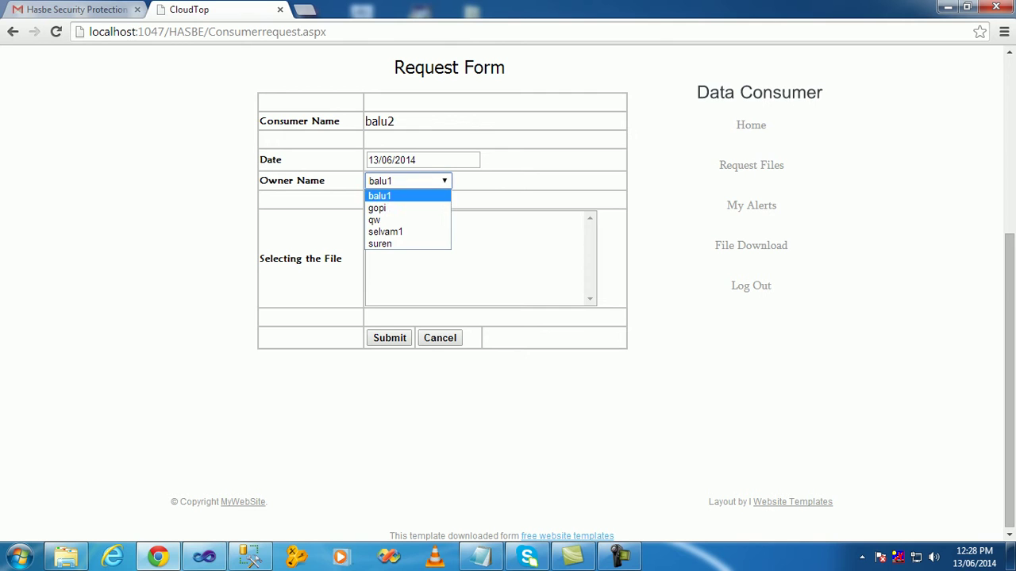
key(Up)
key(Up)
key(Return)
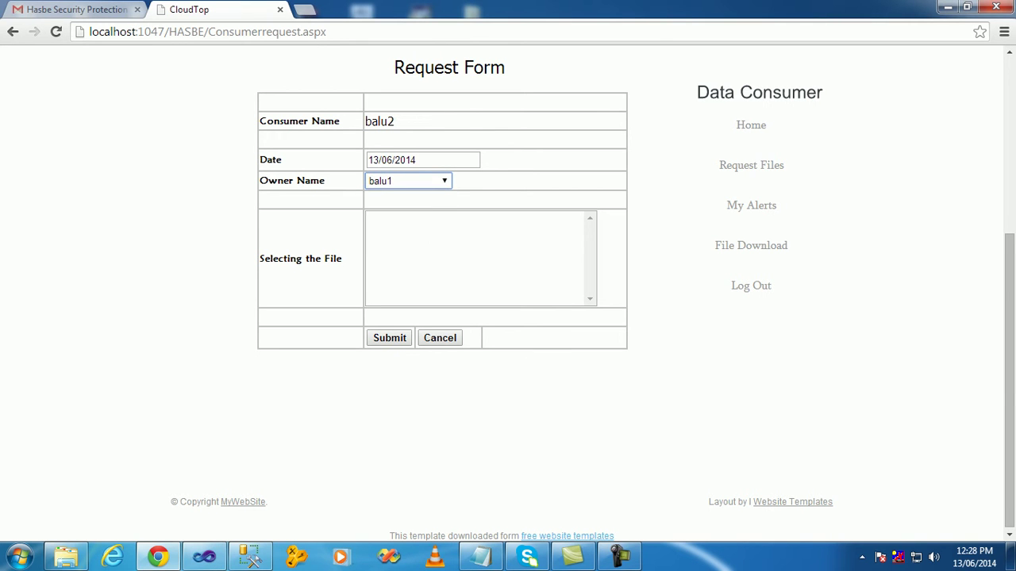
key(alt+Down)
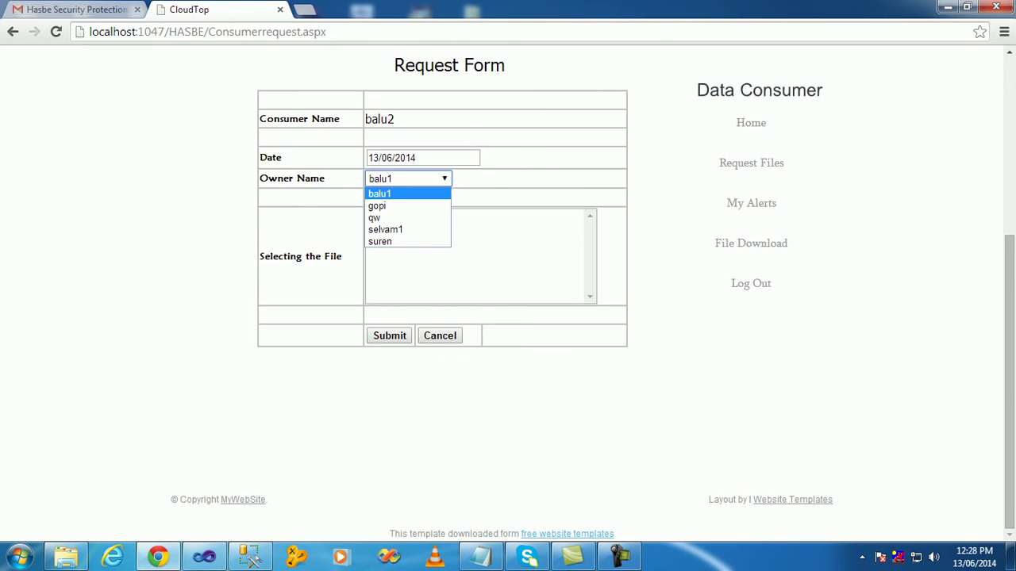
key(Down)
key(Down)
key(Up)
key(Up)
key(Return)
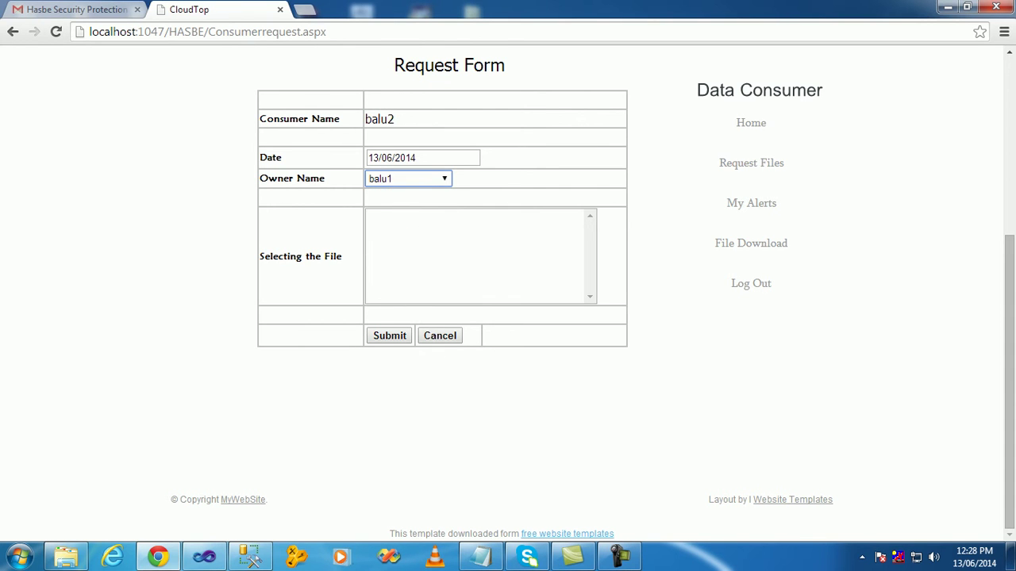
key(alt+Down)
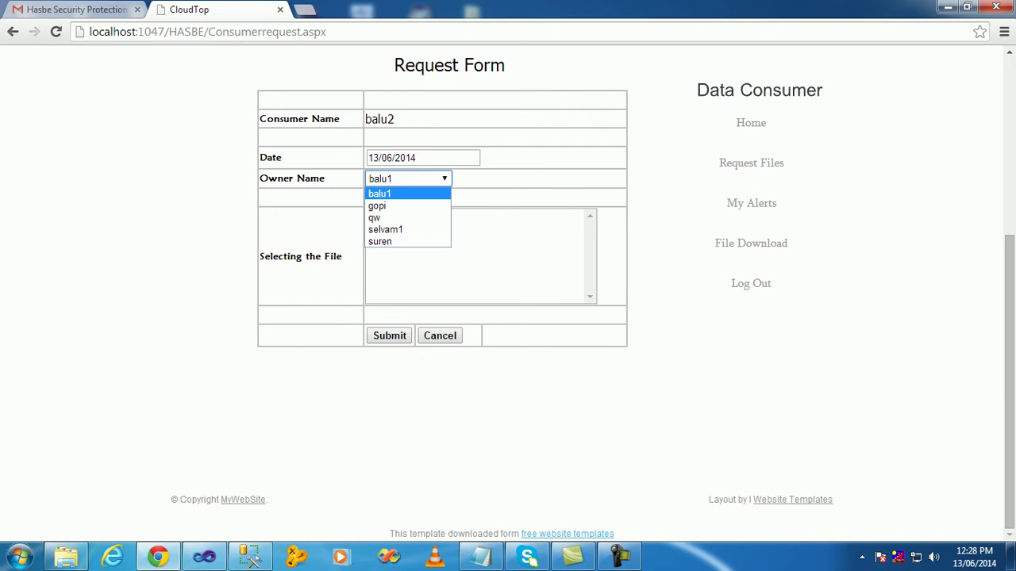
key(Return)
key(alt+Down)
key(Down)
key(Down)
key(Return)
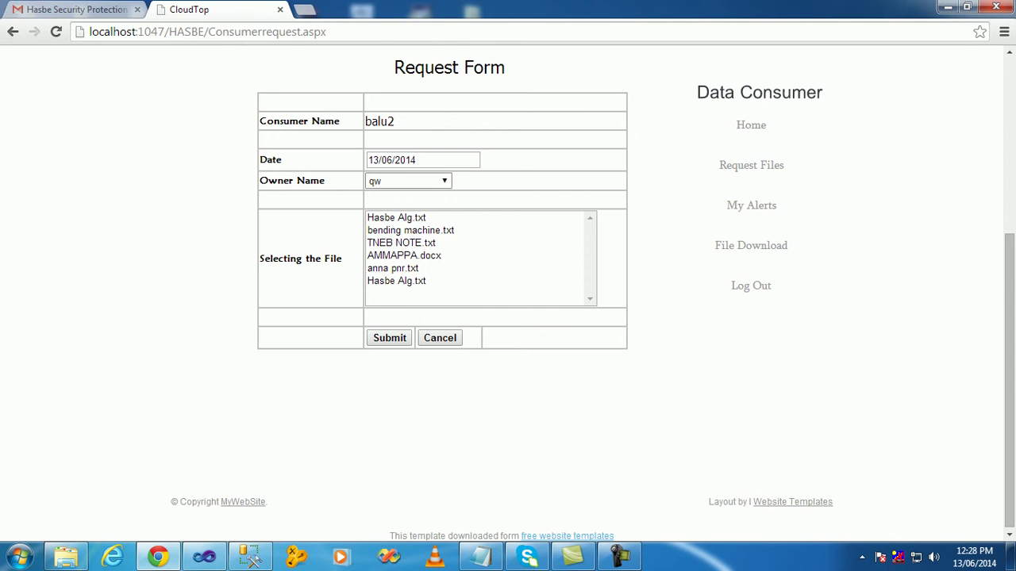
key(alt+Down)
key(Up)
key(Up)
key(Return)
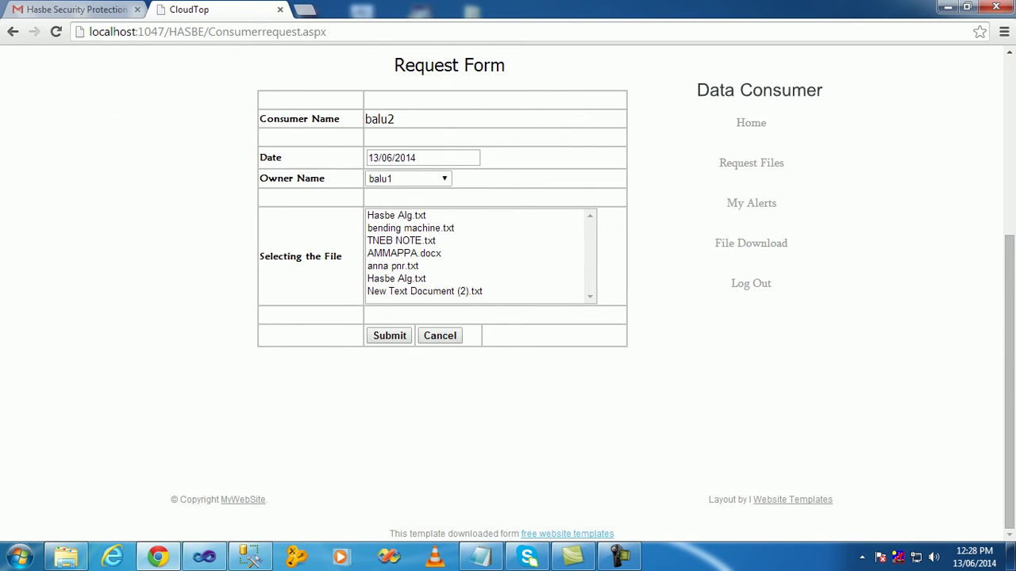
- Request New Text Document (2).txt from that owner and dismiss the confirmation
key(Tab)
key(End)
key(Tab)
key(Return)
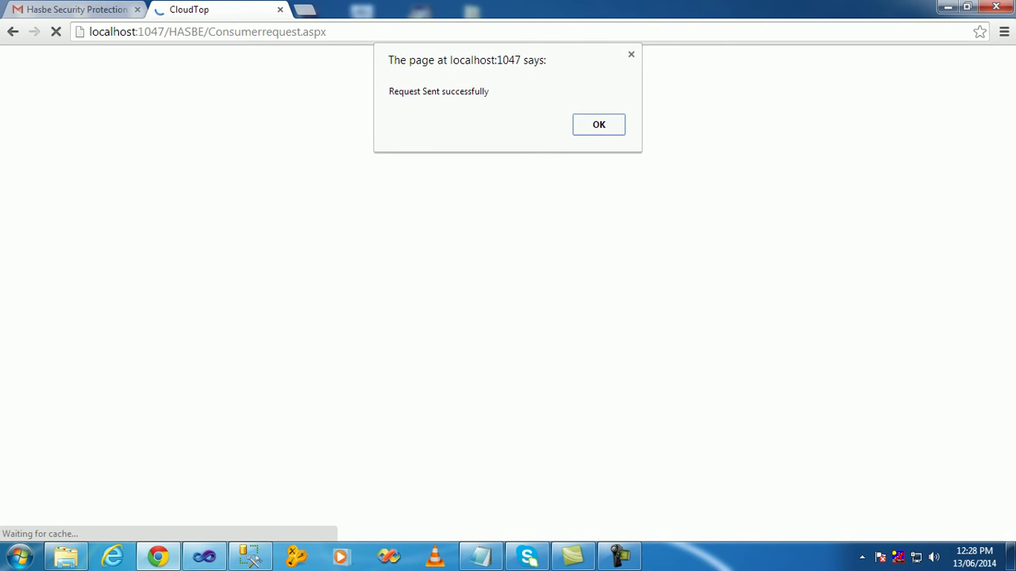
key(Return)
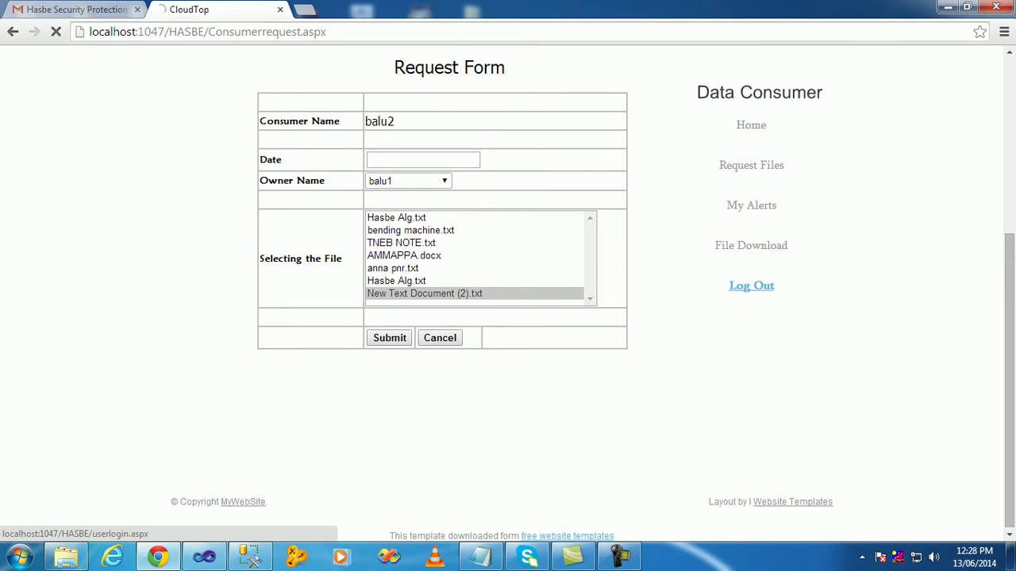
- Log out of the consumer account and log back in as the Domain Authority
click(751, 285)
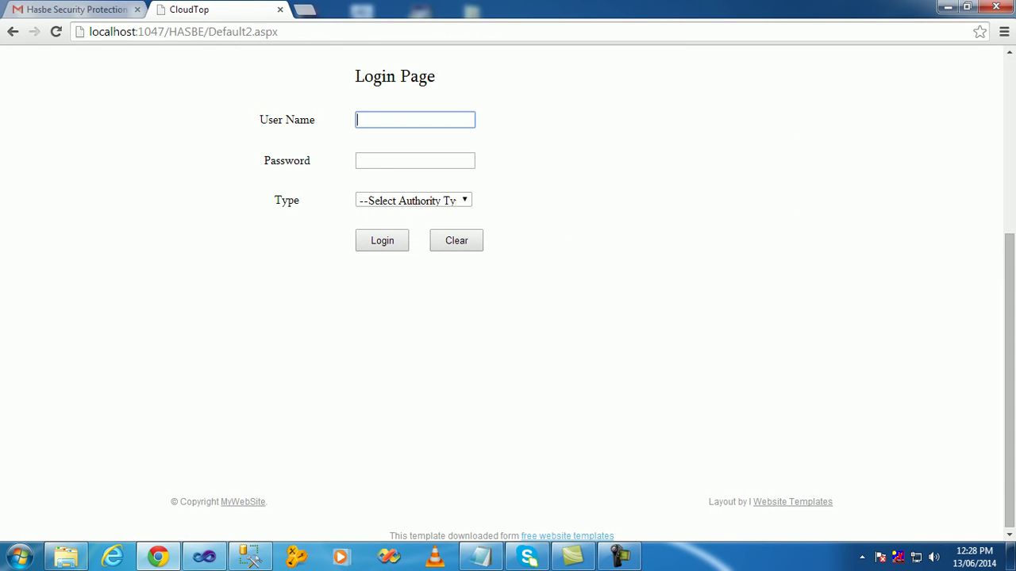
text(balu)
key(Tab)
text(123)
key(Tab)
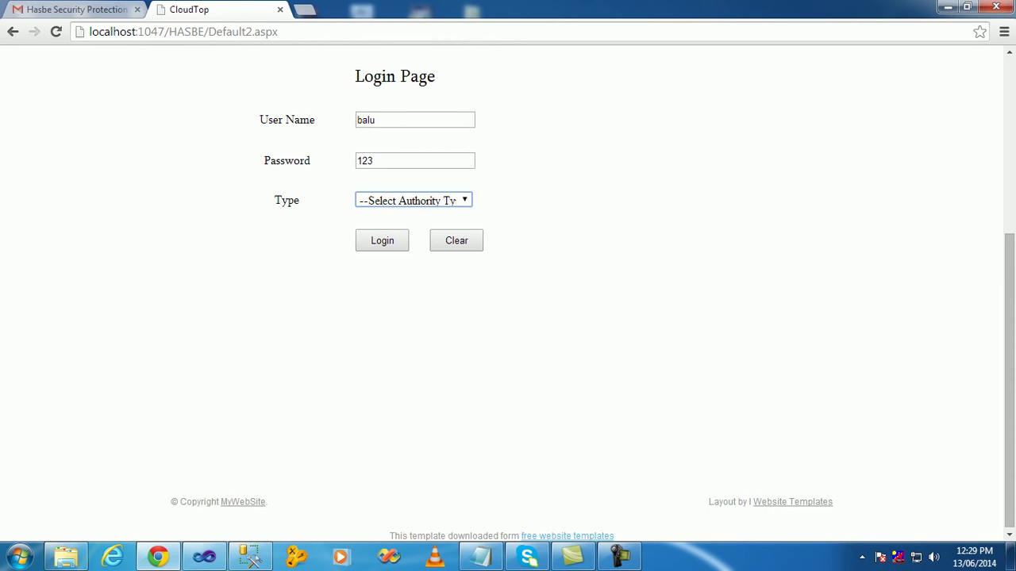
key(Down)
key(Down)
key(Tab)
key(Return)
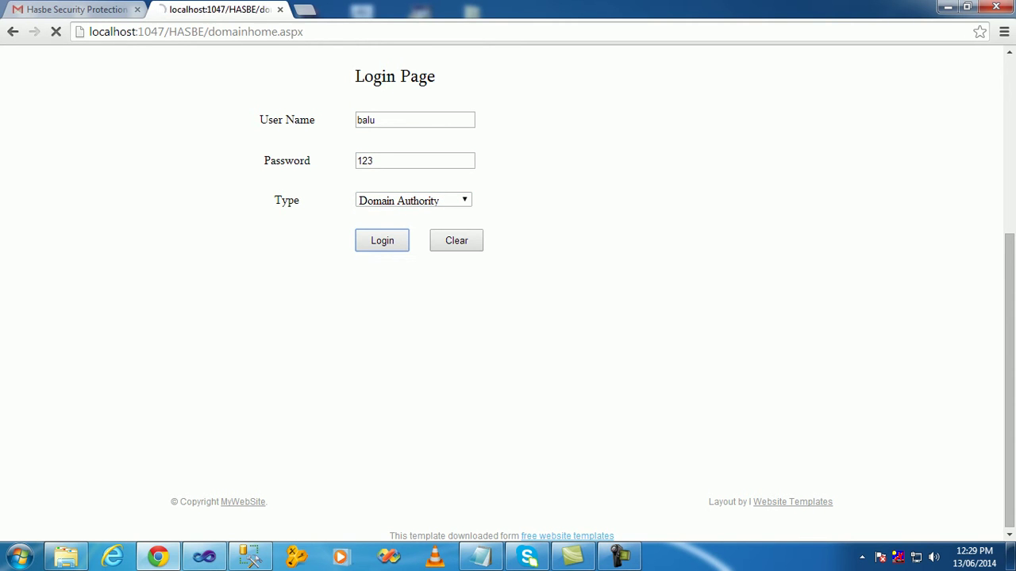
- Grant the consumer's pending request for New Text Document (2).txt and confirm the mail-sent alert
scroll(751, 318, down, 3)
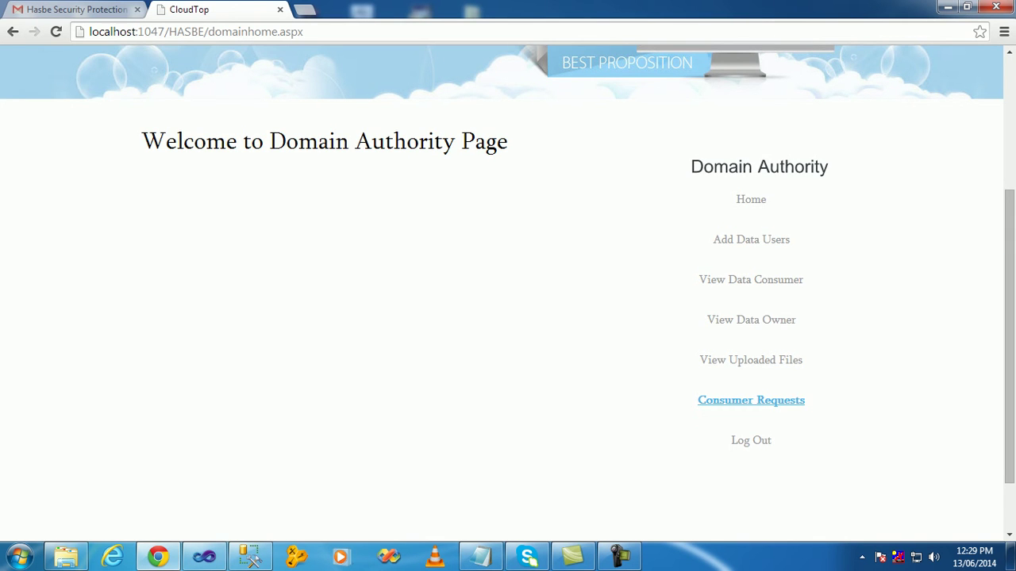
click(751, 400)
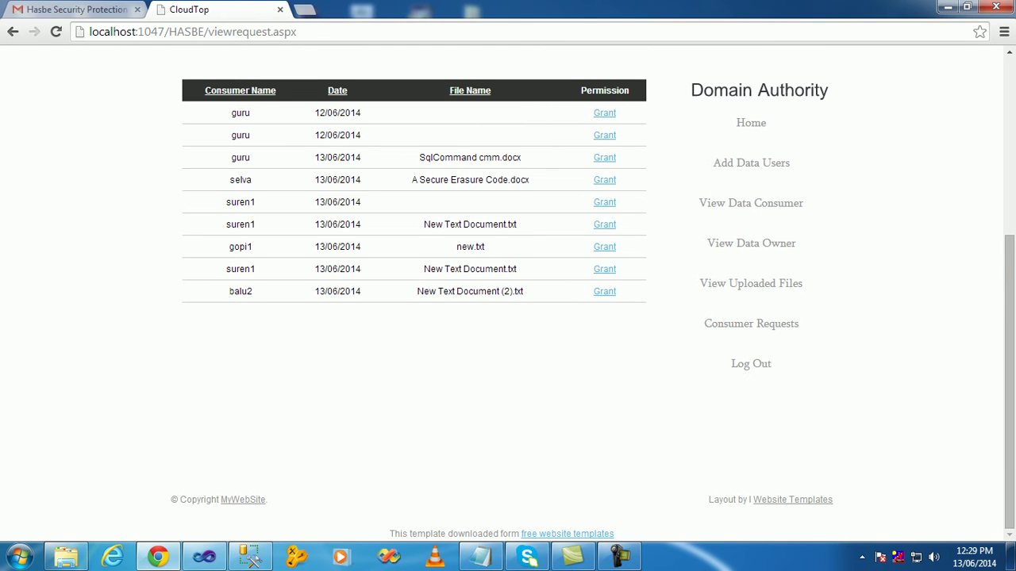
click(604, 291)
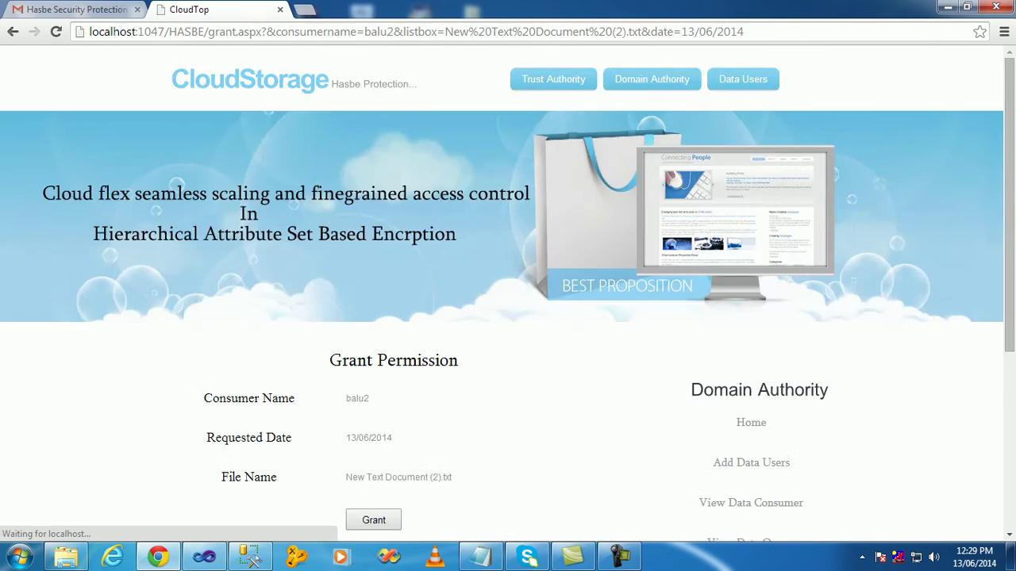
scroll(603, 292, down, 3)
click(373, 219)
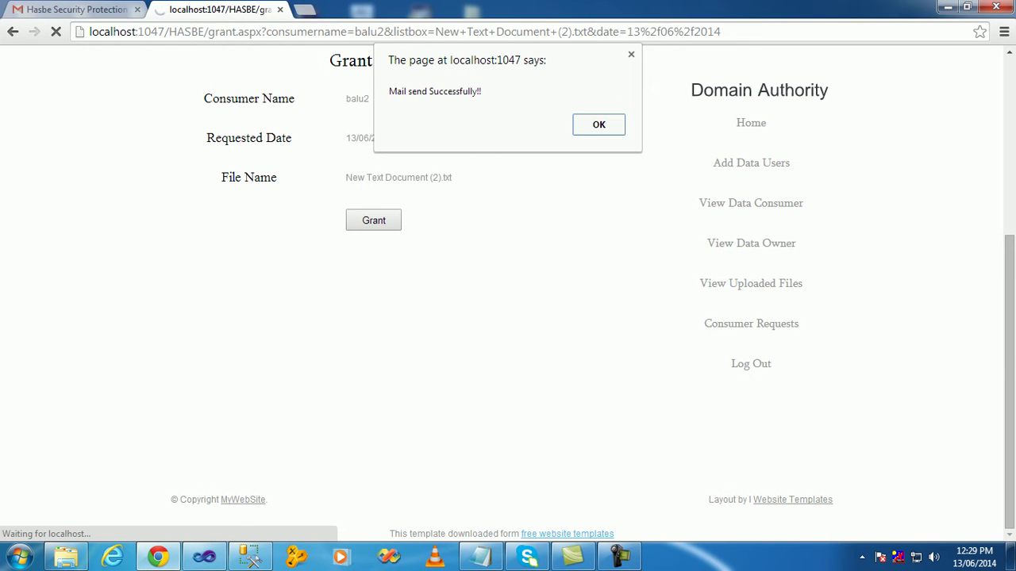
key(Return)
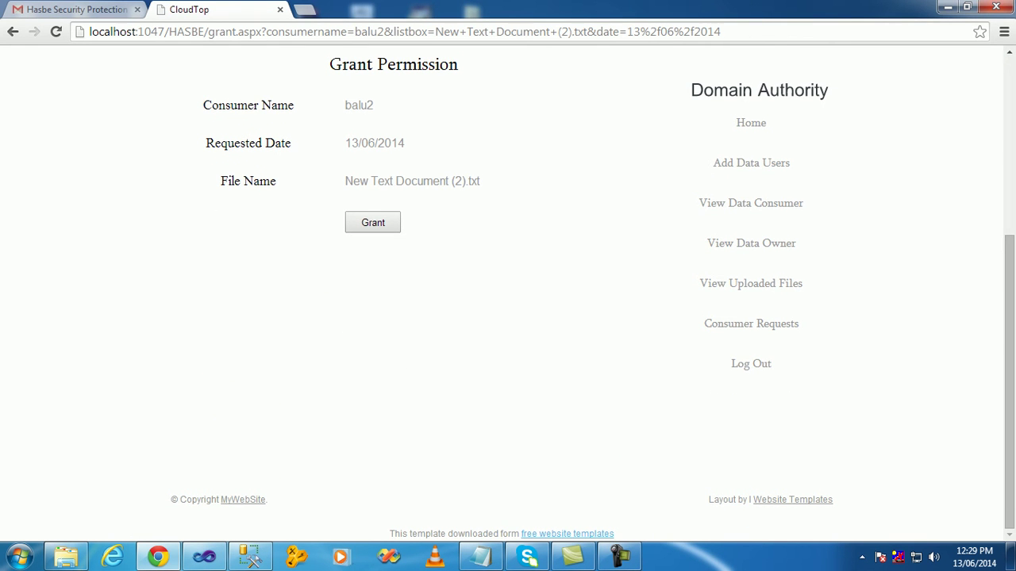
scroll(508, 293, up, 4)
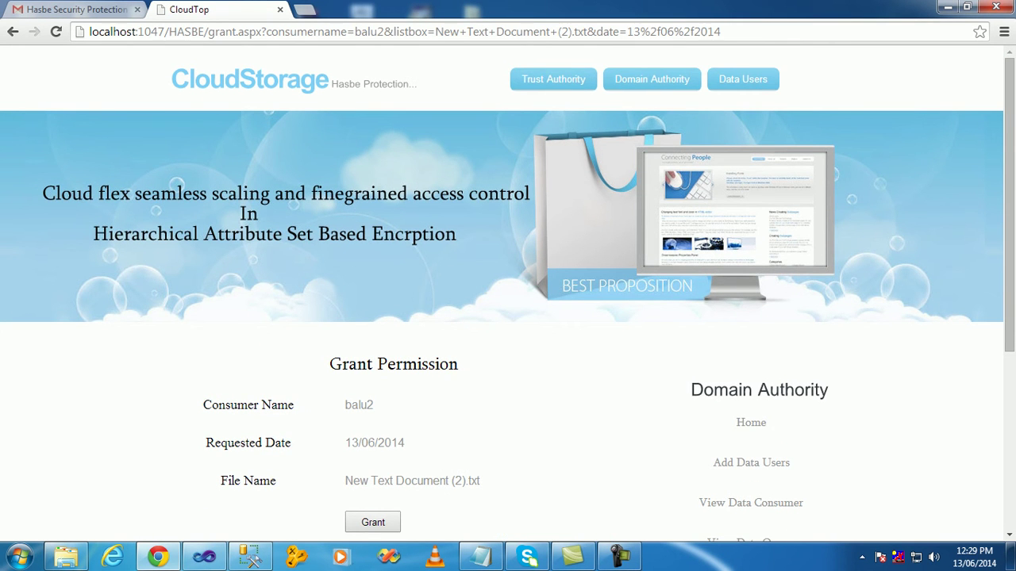
key(ctrl+1)
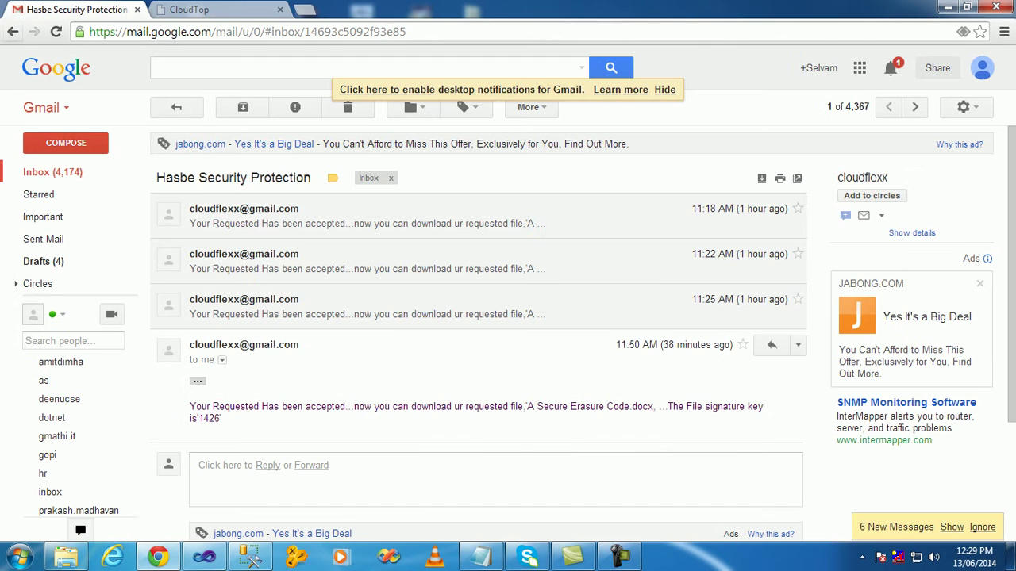
- Open the newest Hasbe Security Protection e-mail and select the signature key line
click(53, 172)
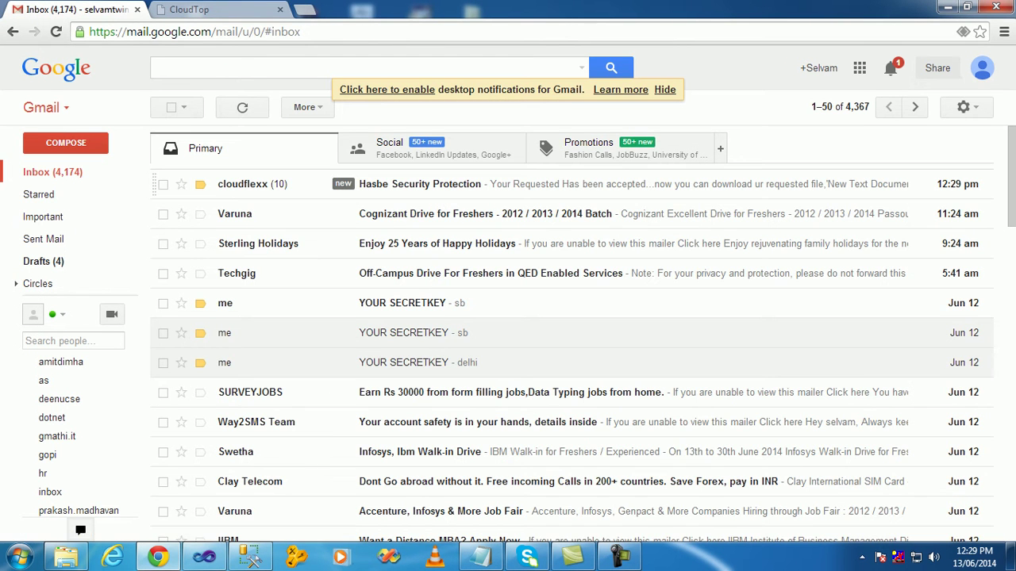
key(o)
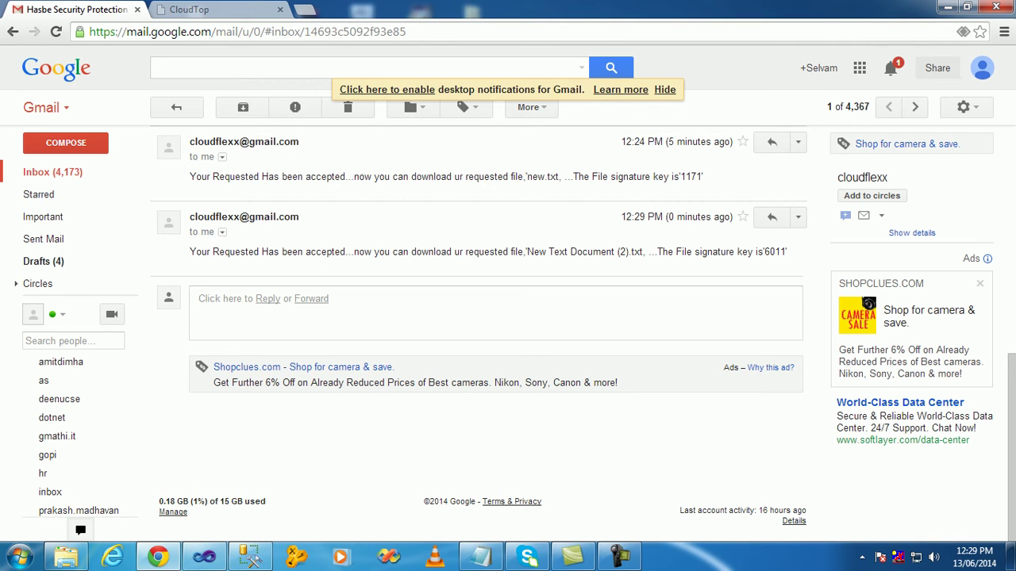
drag(763, 251, 786, 252)
triple_click(775, 251)
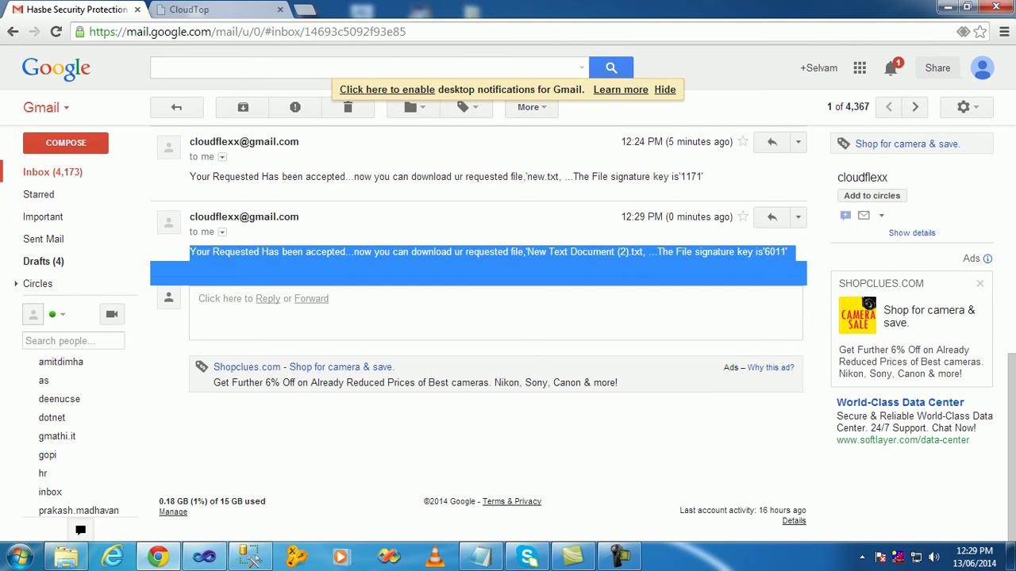
- Return to HASBE CloudStorage and log out of the Domain Authority account
click(214, 9)
scroll(508, 318, down, 3)
click(751, 363)
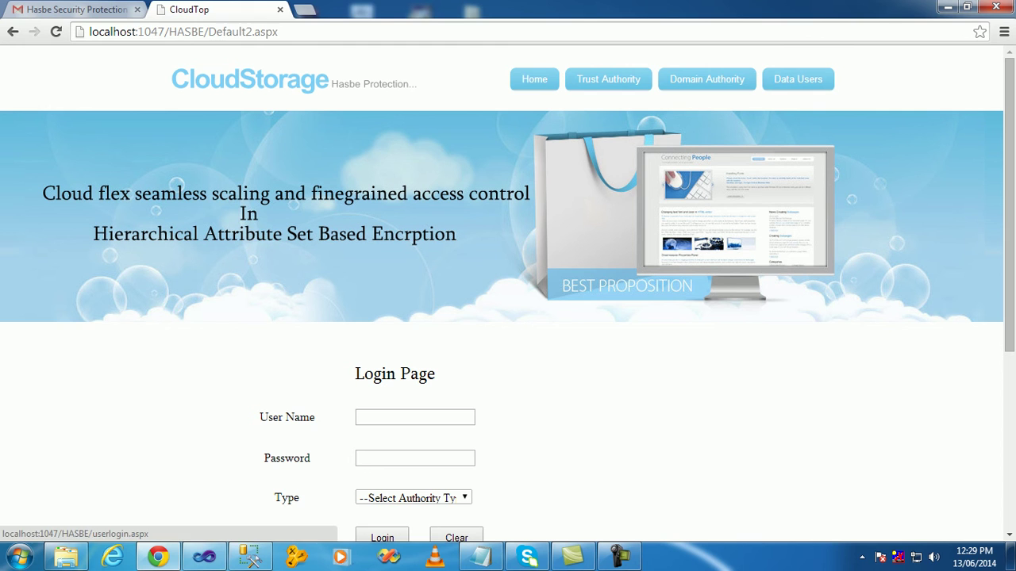
- Log in to HASBE CloudStorage with the consumer's credentials and Consumer account type
click(707, 78)
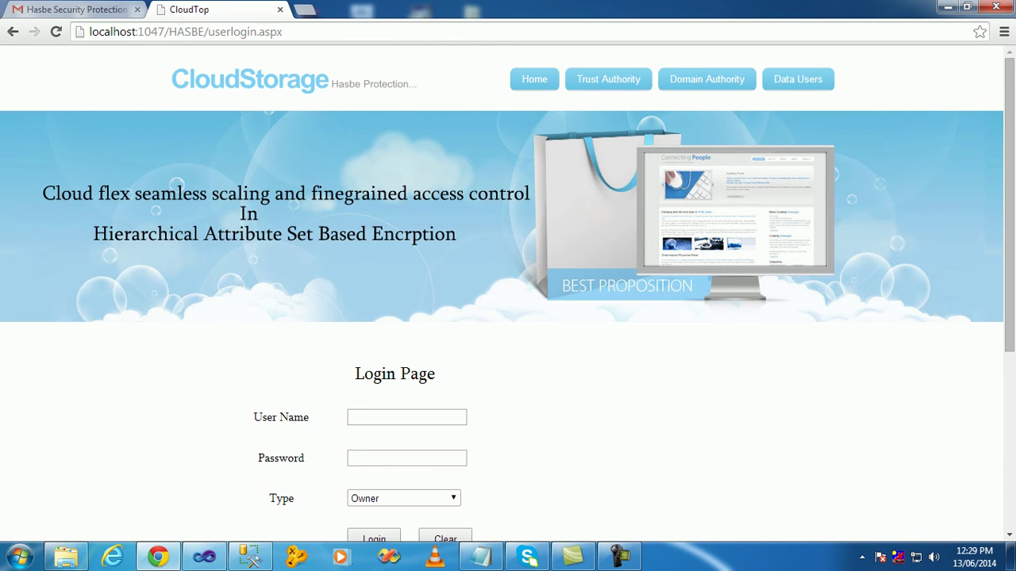
scroll(508, 285, down, 3)
click(406, 194)
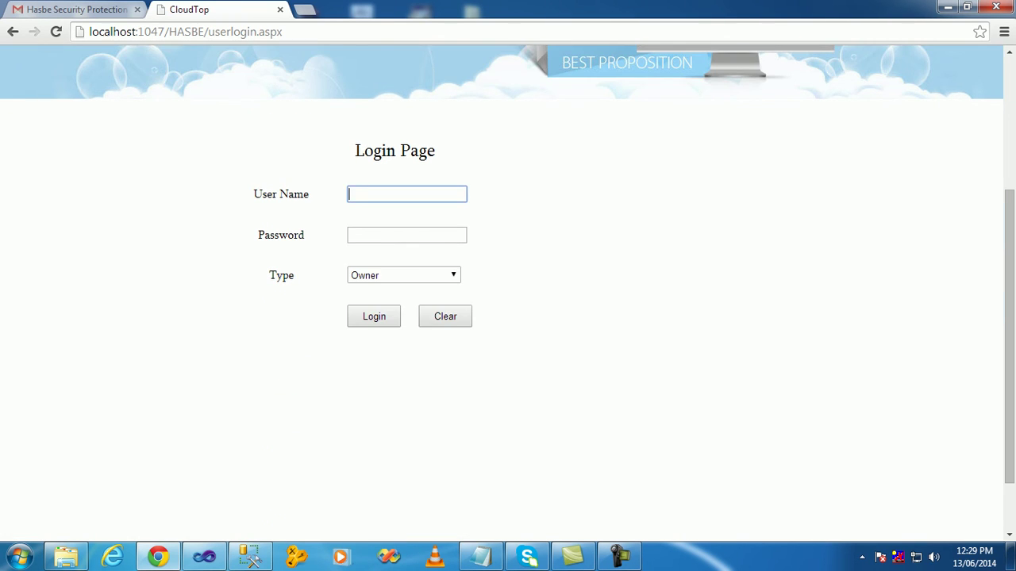
text(balu2)
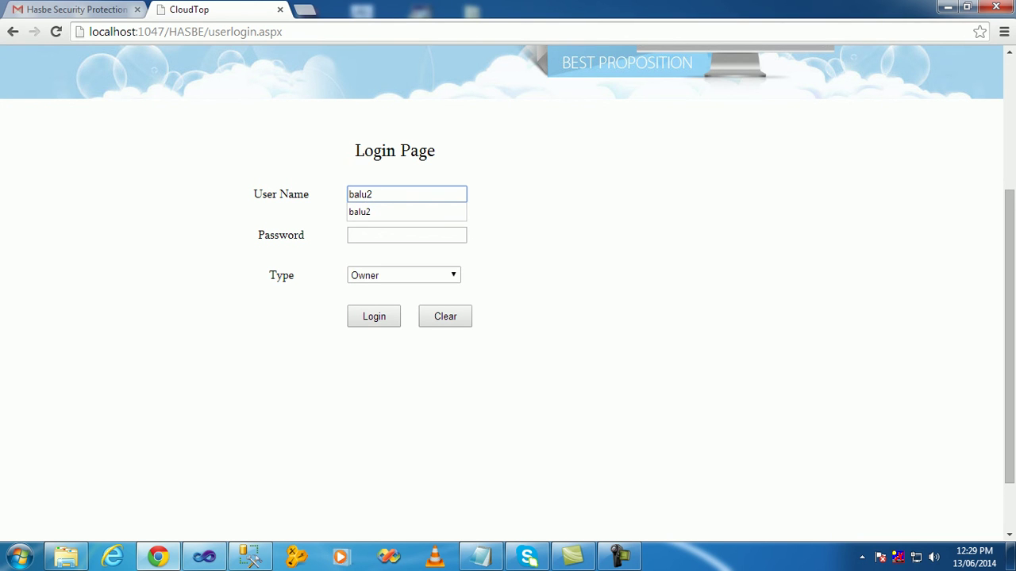
key(Tab)
text(123)
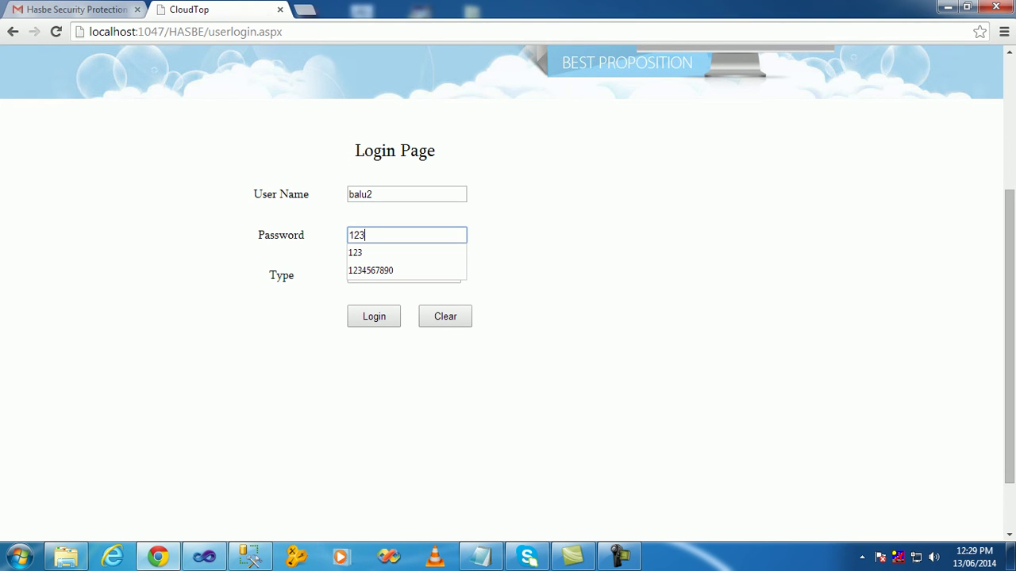
key(Tab)
key(Tab)
key(shift+Tab)
key(alt+Down)
key(Down)
key(Return)
key(Tab)
key(Return)
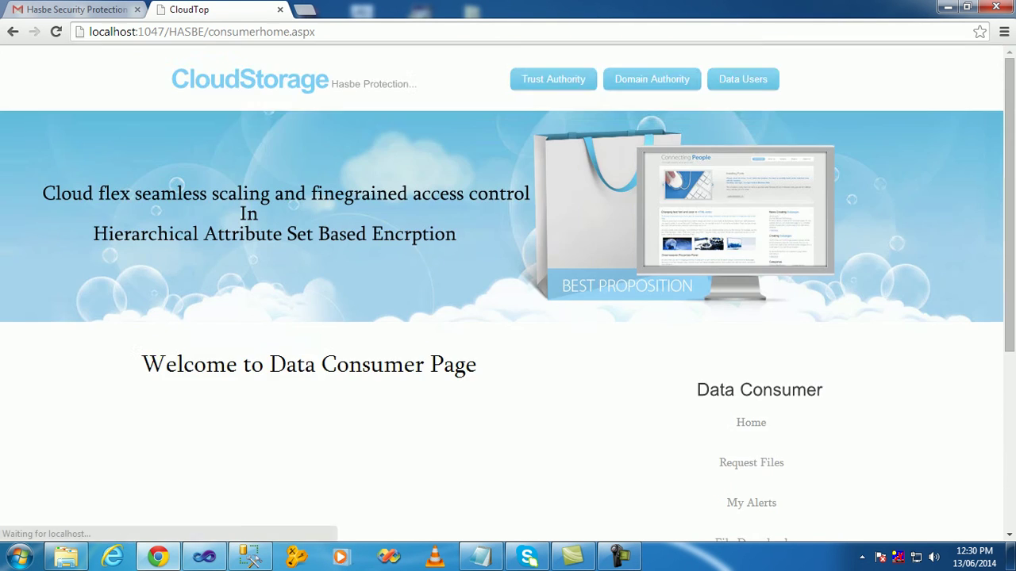
- Download New Text Document (2).txt using the e-mailed signature key and select its decrypted text
scroll(507, 285, down, 4)
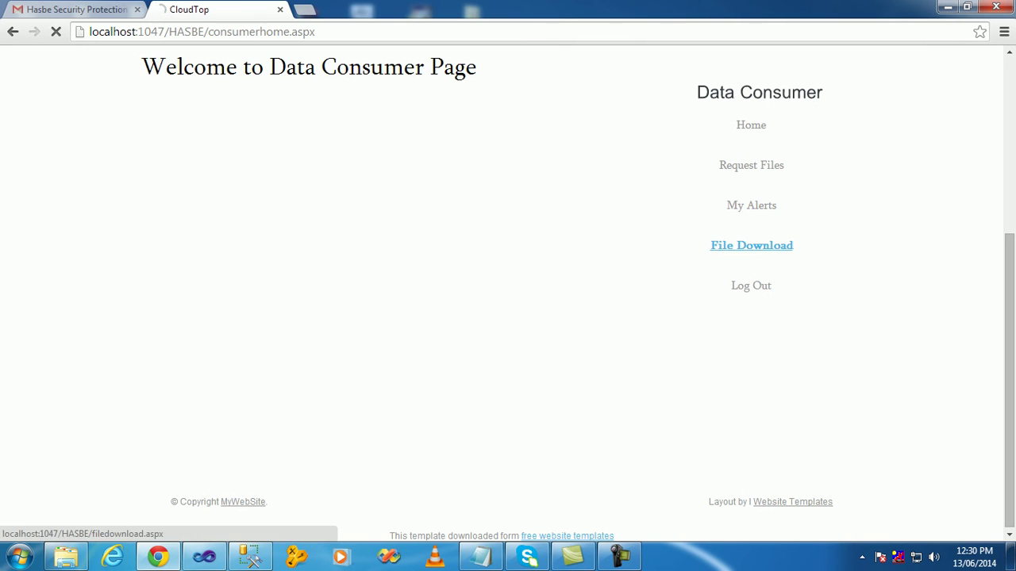
click(751, 245)
scroll(751, 245, down, 4)
key(Tab)
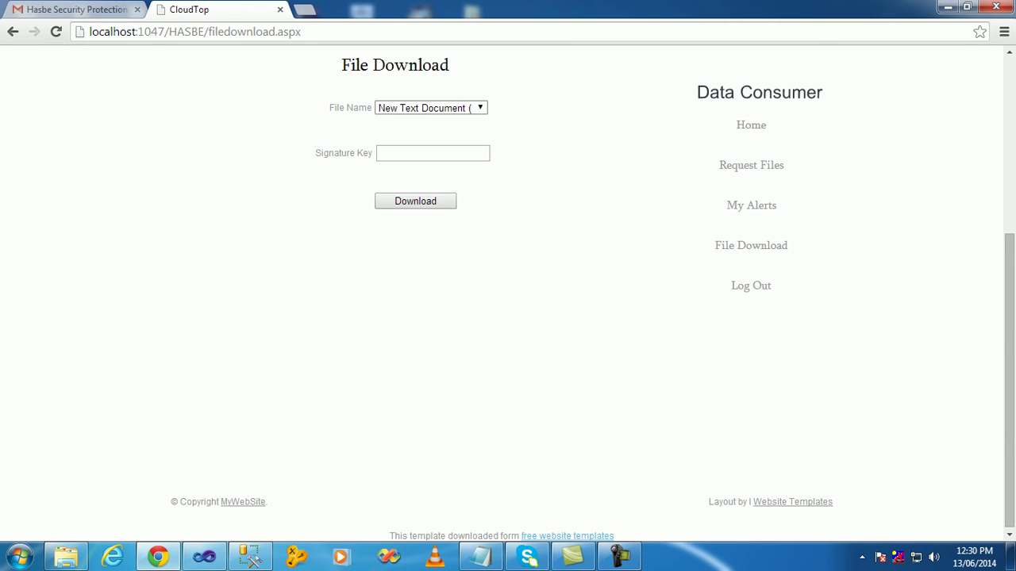
key(alt+Down)
key(Return)
click(433, 154)
text(6011)
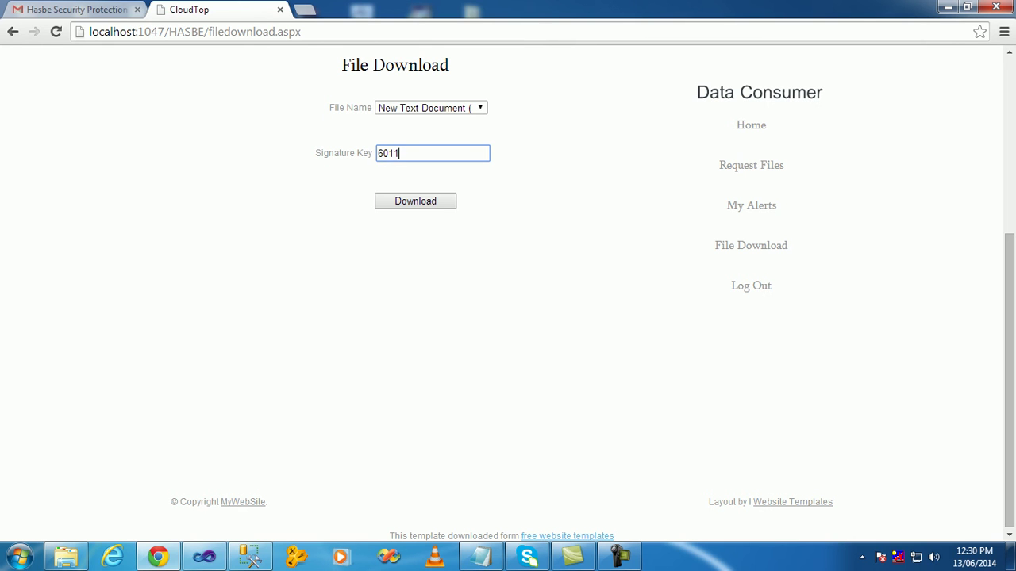
key(Return)
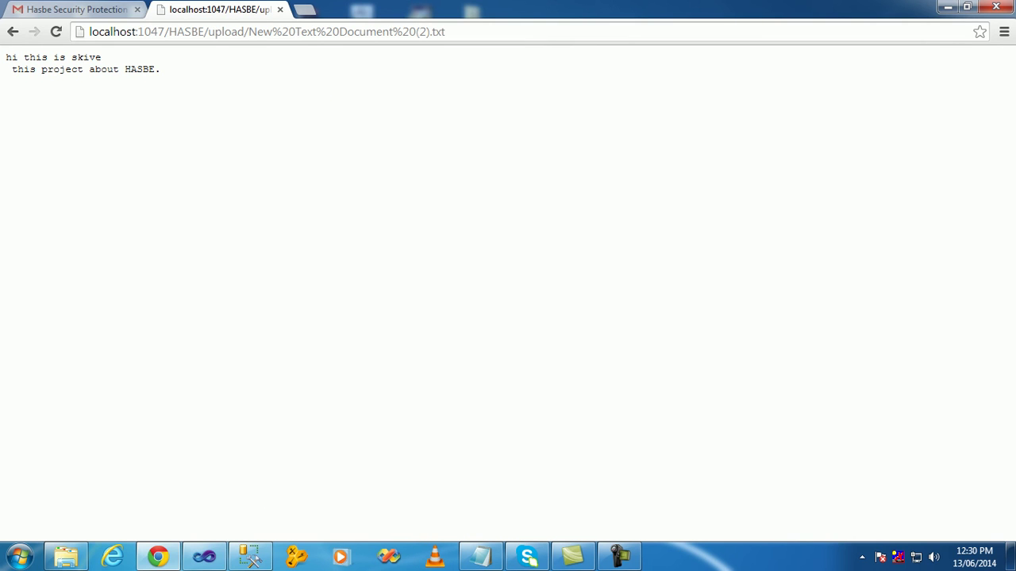
drag(6, 57, 160, 70)
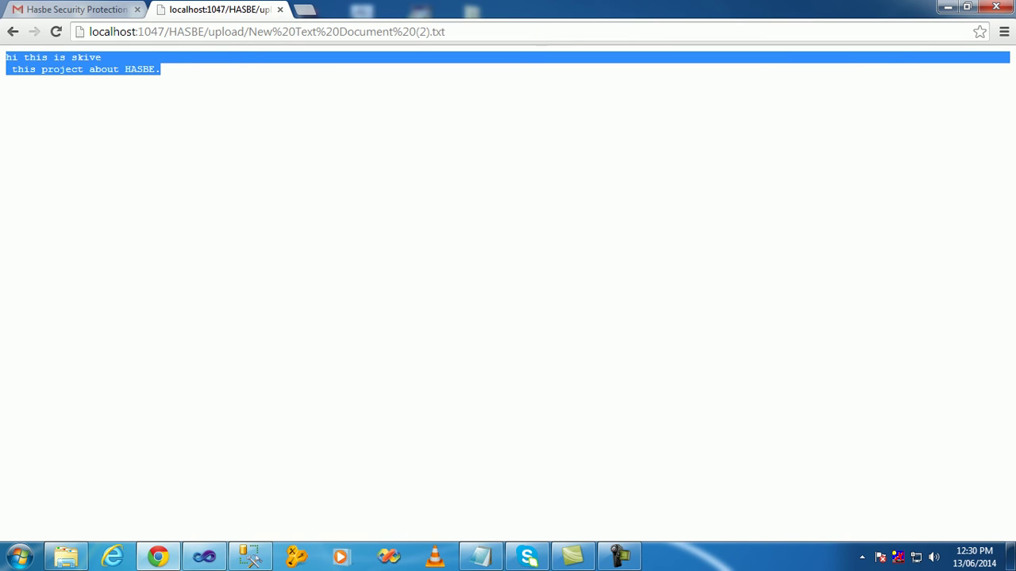
click(480, 556)
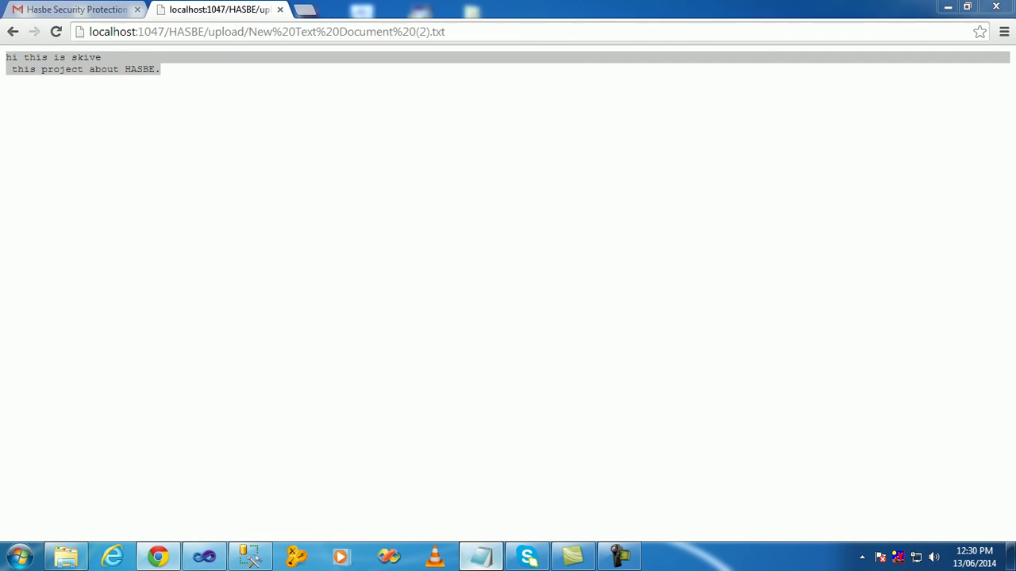
- Add a closing 'Thank u......' line below the HASBE project description
click(625, 118)
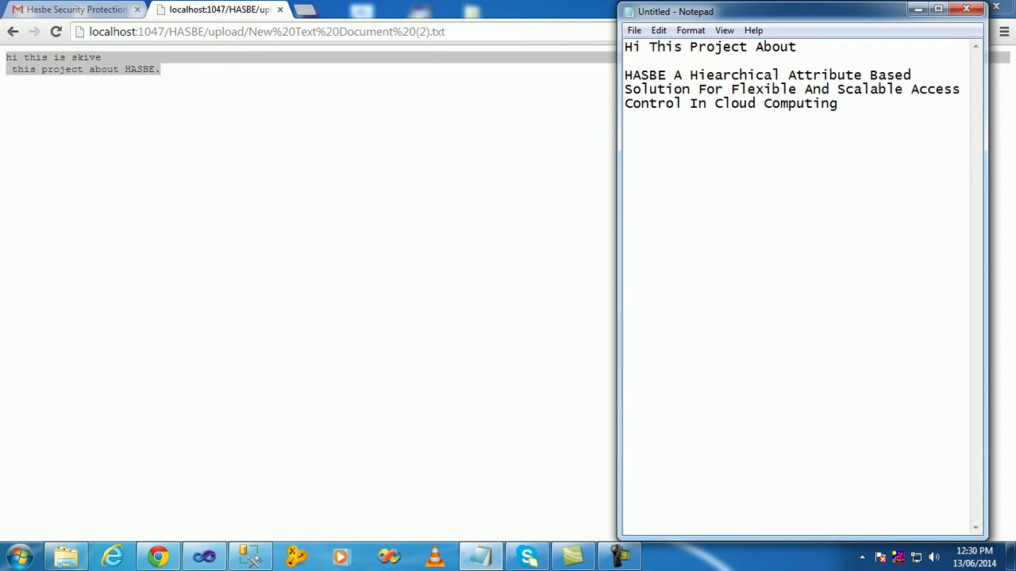
key(Return)
key(Return)
key(Return)
key(Return)
text(Thank u......)
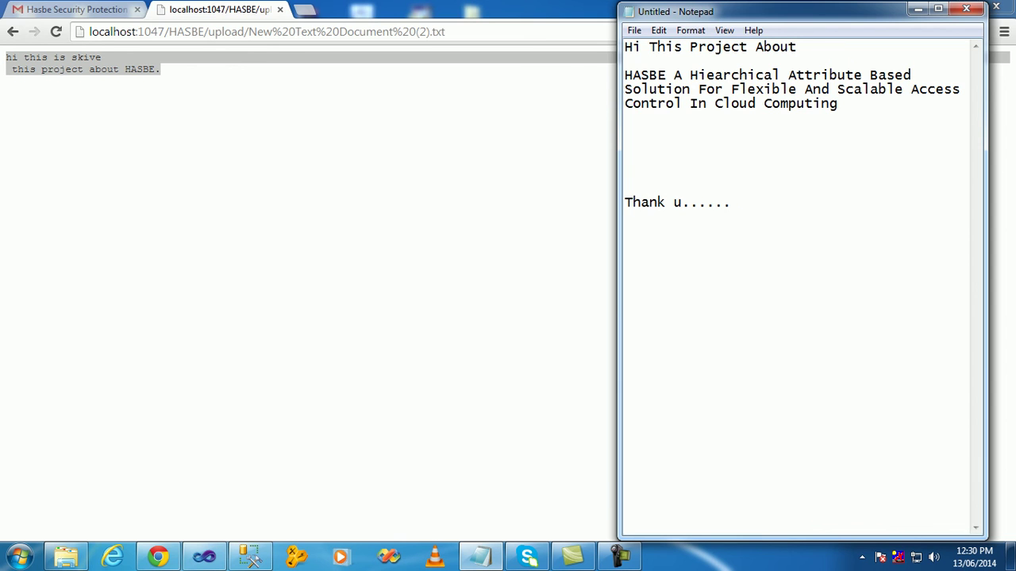